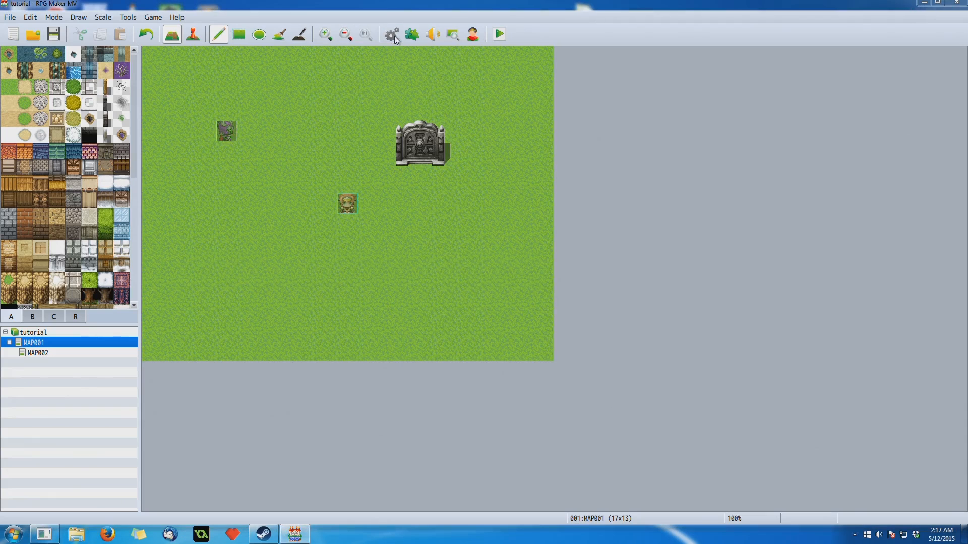
- Open the Actors section of the database, raise the maximum number of actors to 5 and select the new empty actor
click(227, 99)
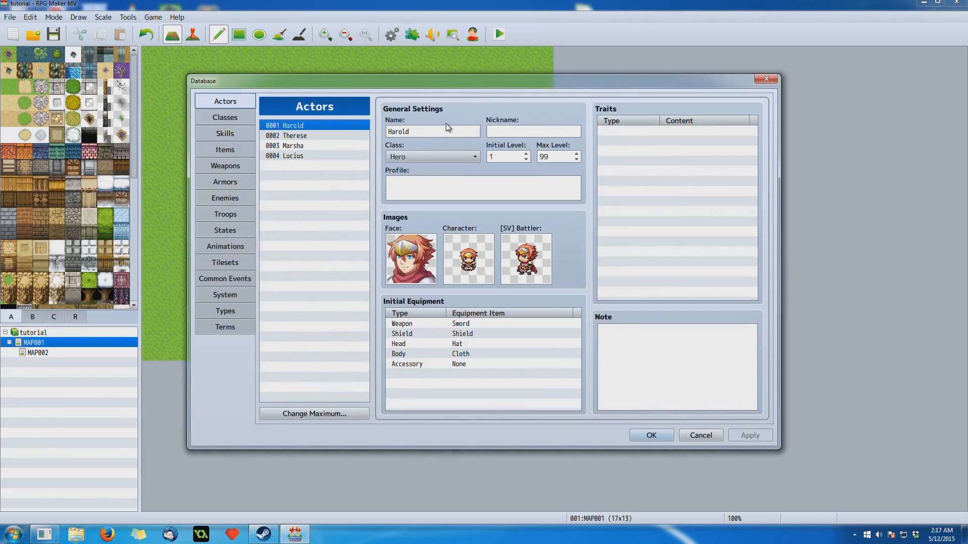
click(328, 413)
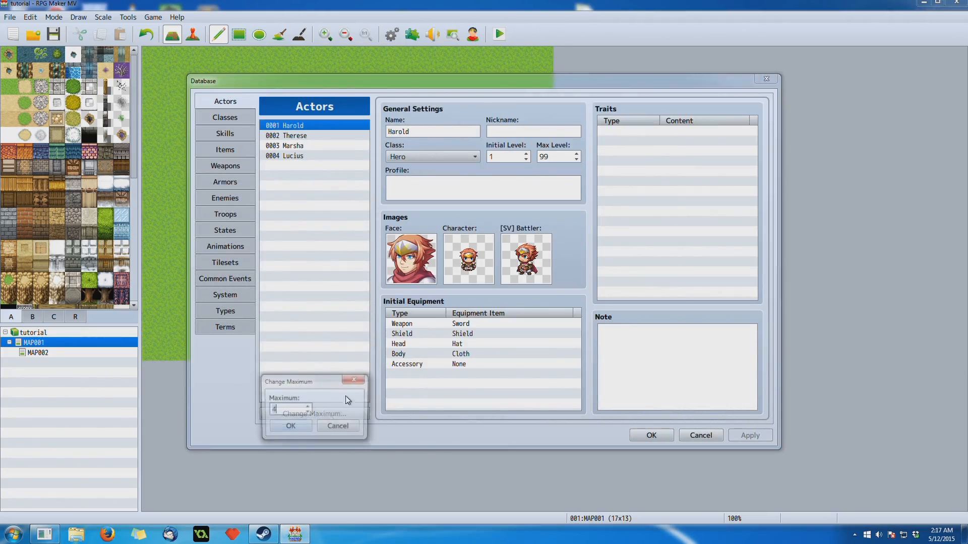
text(5)
click(289, 427)
click(281, 166)
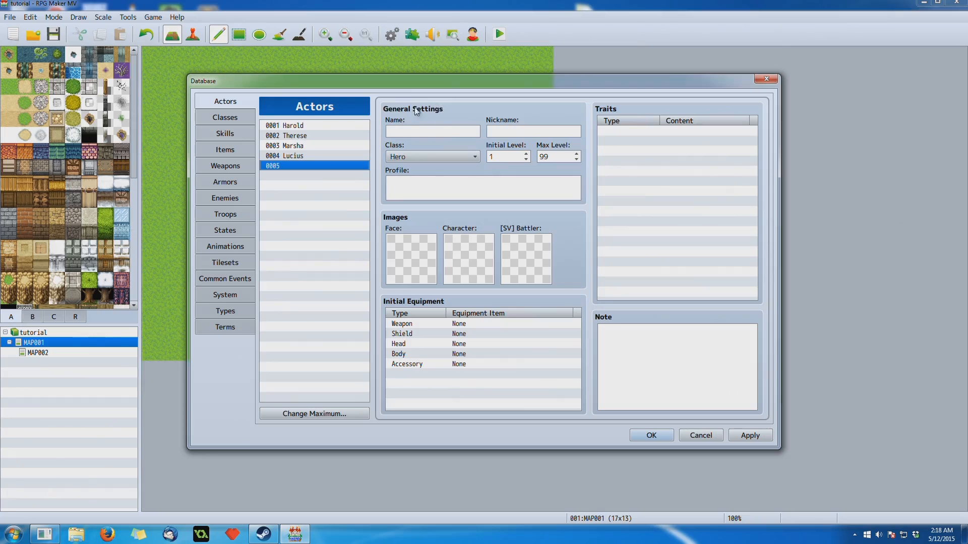
- Name the fifth actor "dsfsdfsf" and give it the nickname "asdada"
click(404, 130)
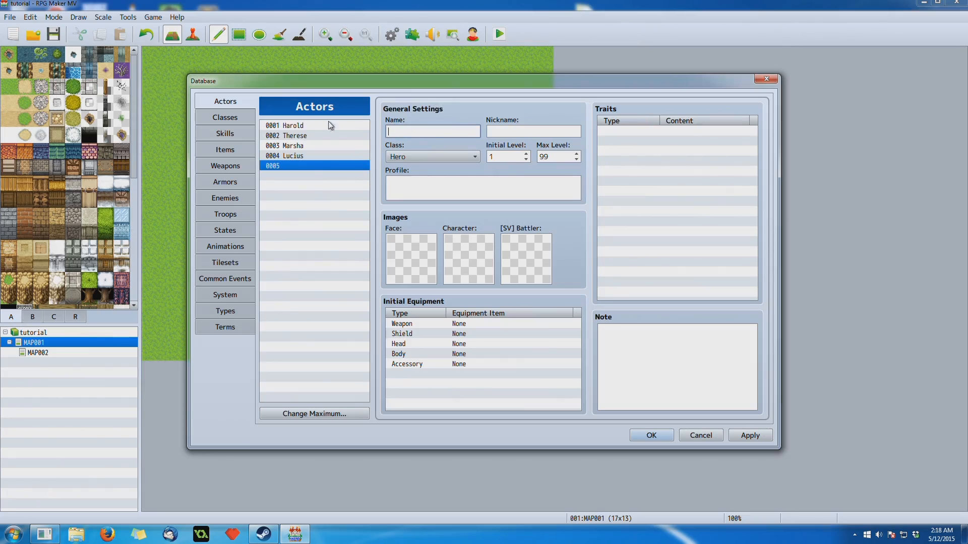
click(318, 132)
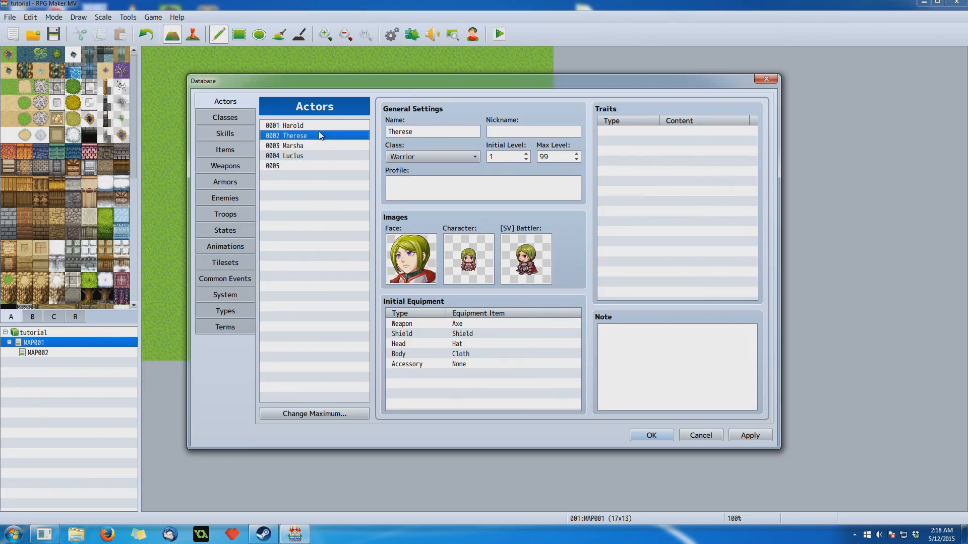
click(310, 126)
click(306, 146)
click(304, 166)
click(412, 132)
text(dsfsdfsf)
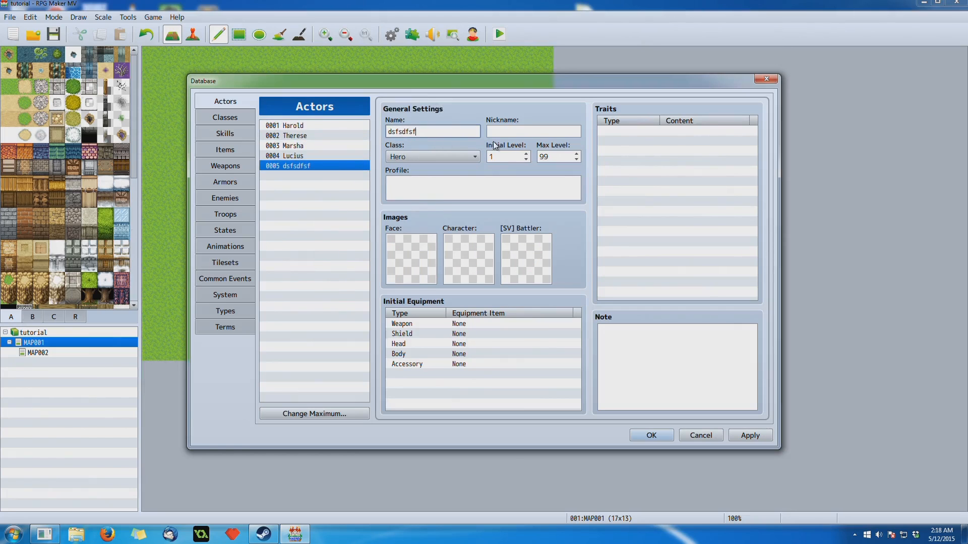
click(514, 129)
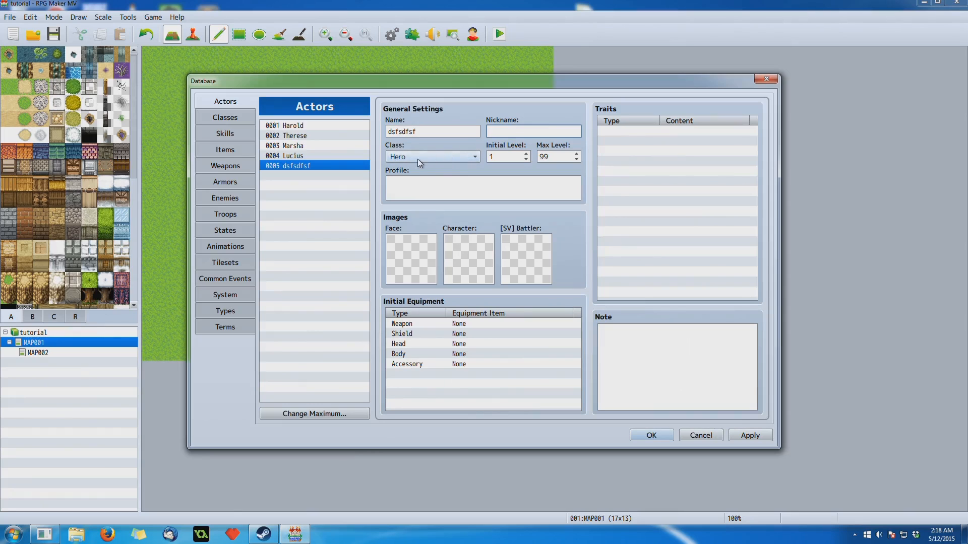
text(asdada)
- Examine the class choices available to the fifth actor, the Classes database, and the actor's initial and max level settings
click(410, 156)
click(407, 162)
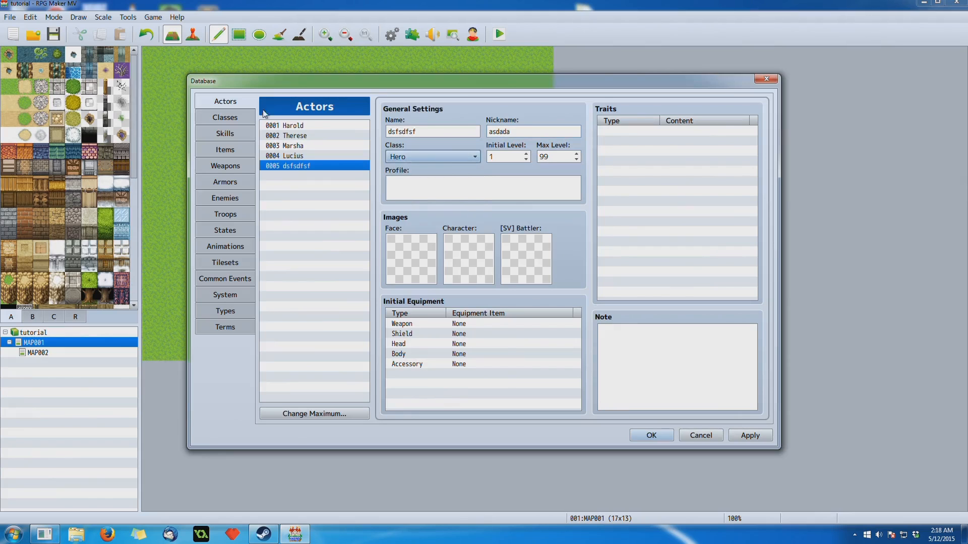
click(243, 116)
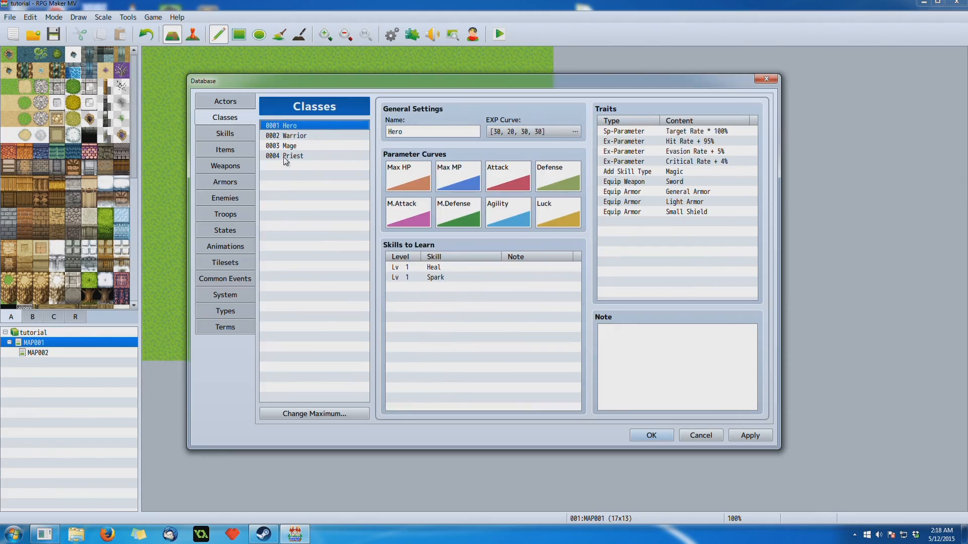
click(241, 103)
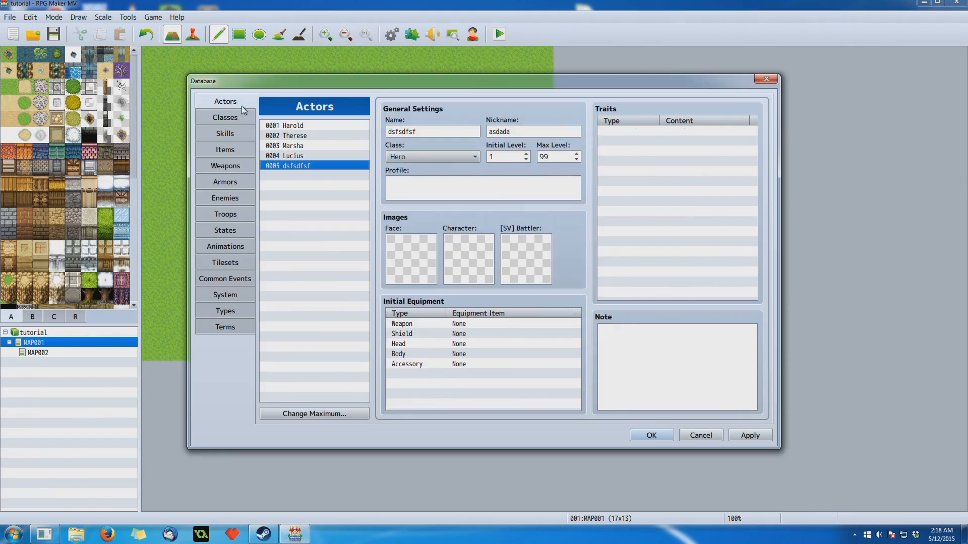
click(449, 156)
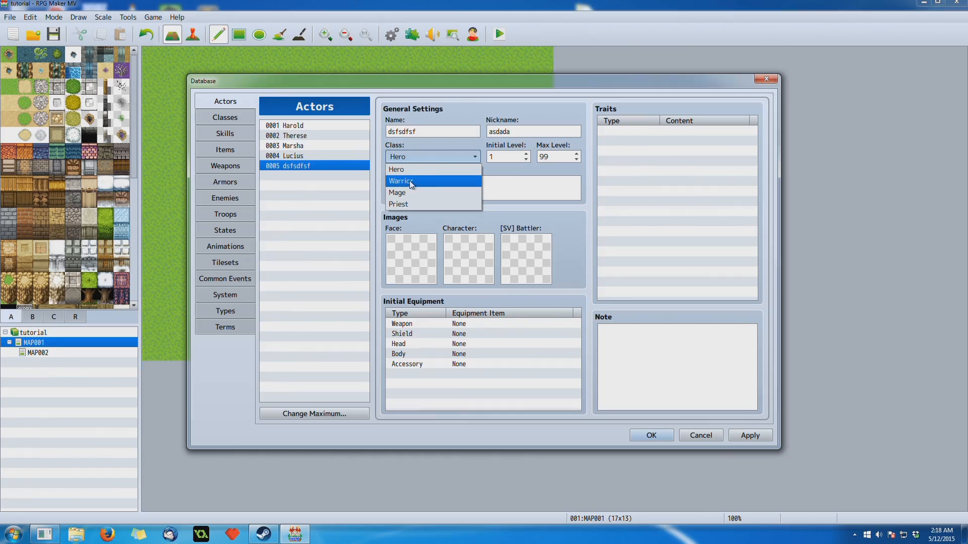
click(454, 153)
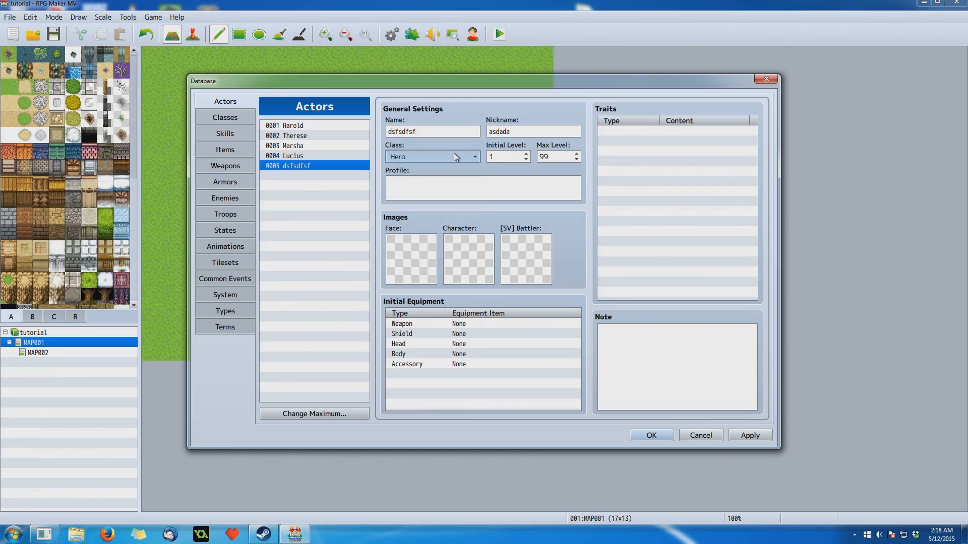
click(426, 156)
click(419, 154)
click(579, 157)
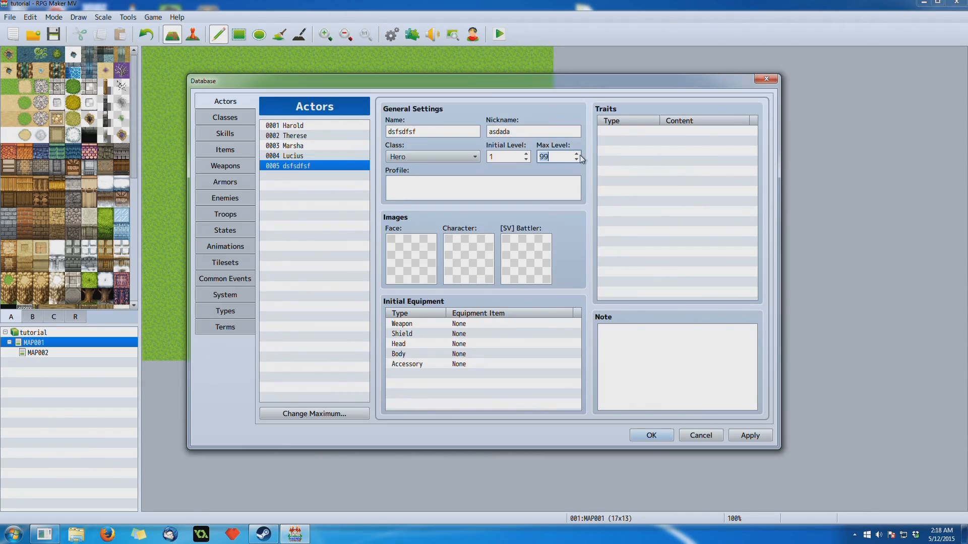
click(528, 158)
- Compare the general settings and profiles of the four existing actors with those of the fifth actor
click(290, 156)
click(317, 135)
click(316, 126)
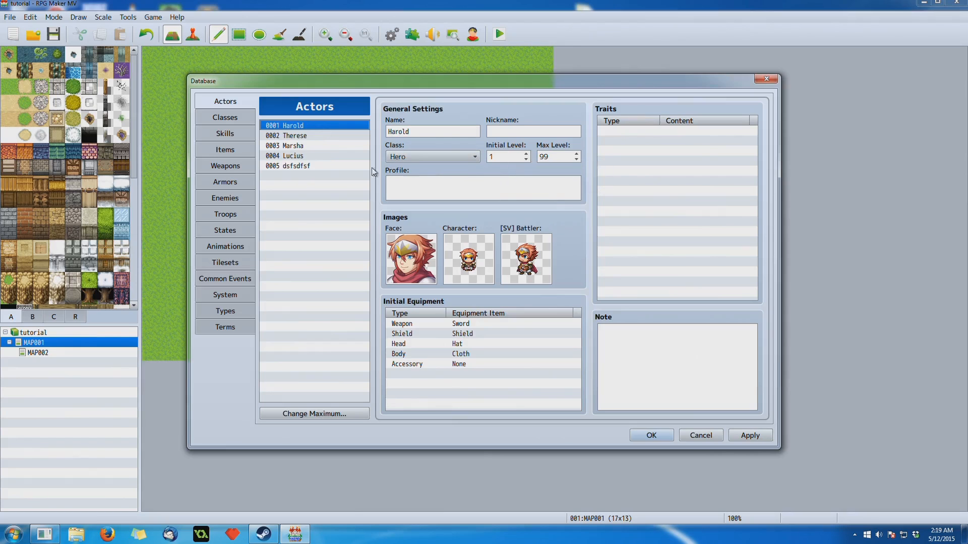
click(305, 146)
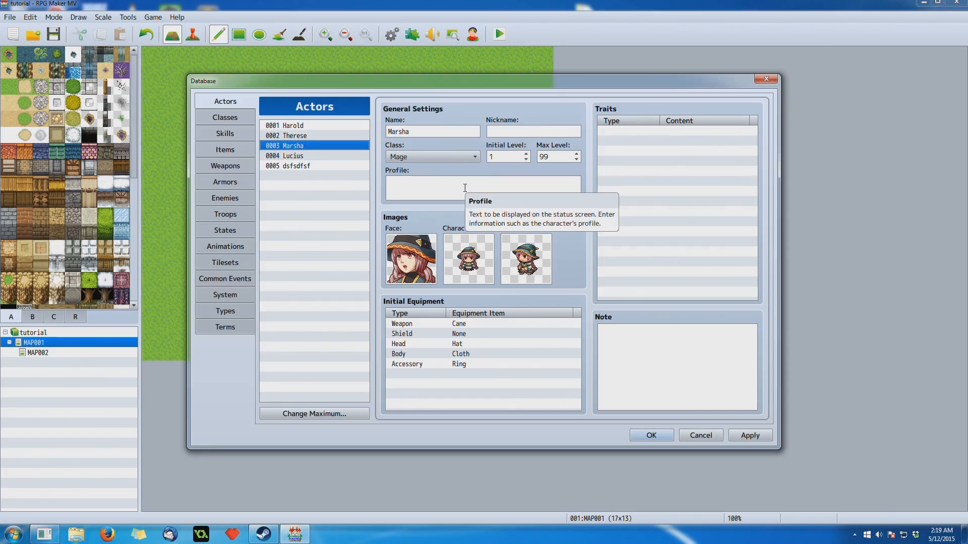
click(318, 165)
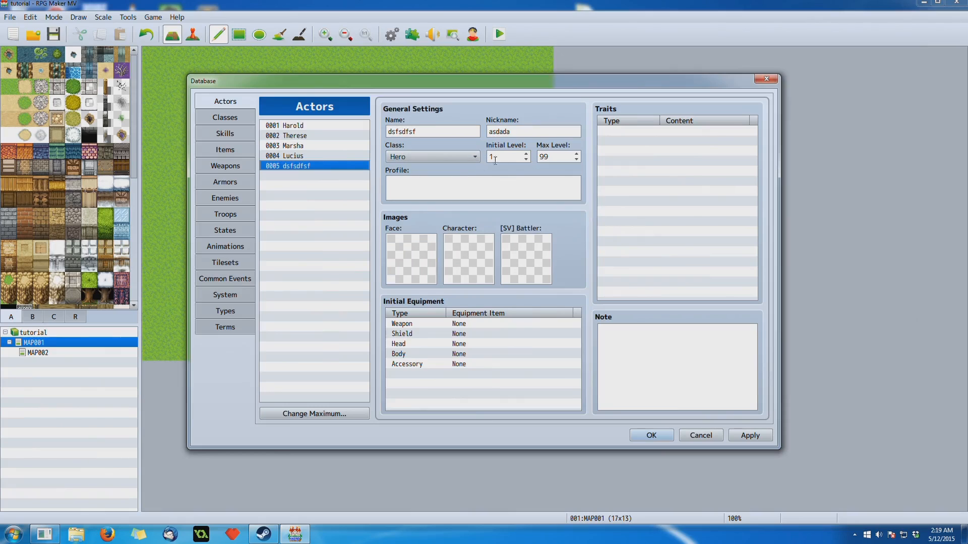
click(444, 195)
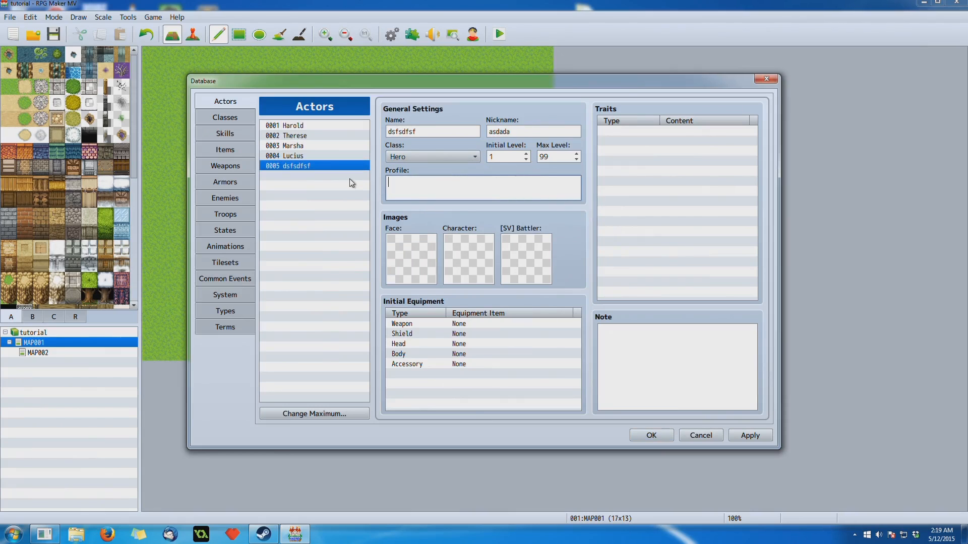
click(322, 154)
click(320, 135)
click(319, 127)
click(317, 157)
click(315, 167)
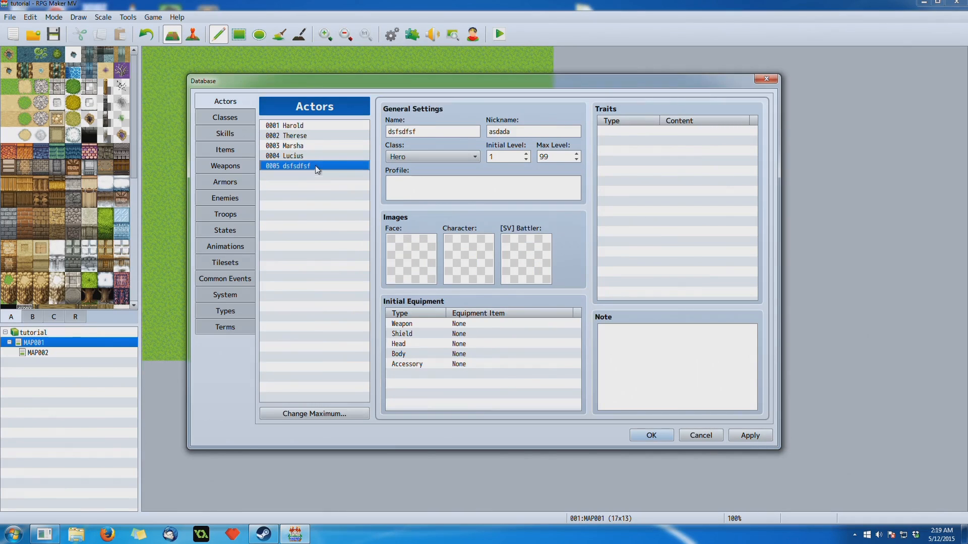
- Browse the face image sets Actor1, Actor2, Actor3 and Evil for the fifth actor without assigning one
mouse_move(402, 181)
double_click(413, 255)
click(328, 183)
click(331, 194)
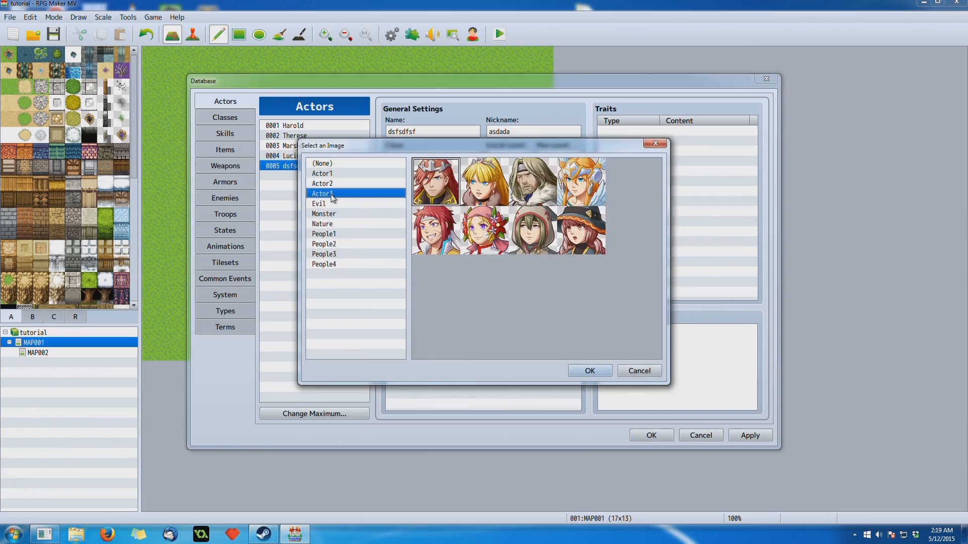
click(332, 204)
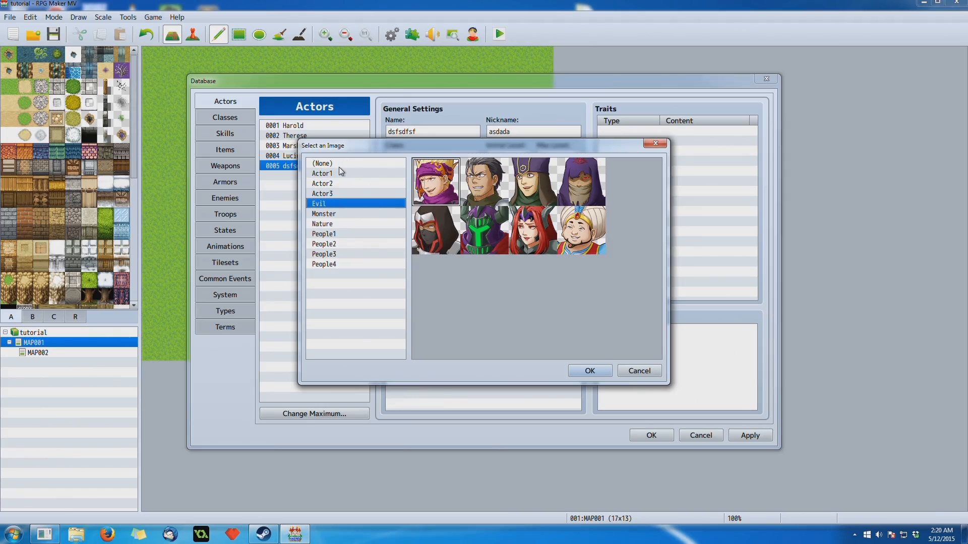
click(333, 193)
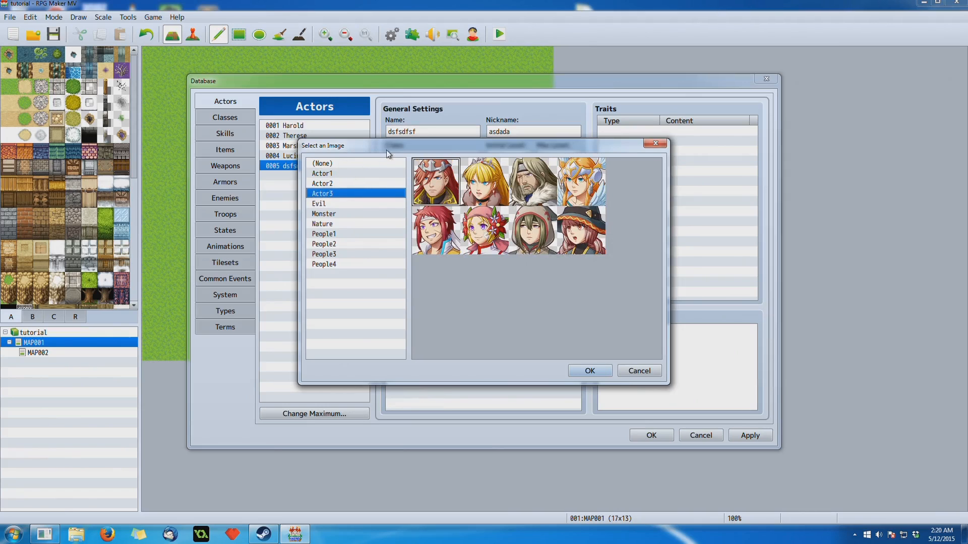
drag(384, 150, 468, 146)
click(425, 180)
click(426, 171)
click(422, 189)
click(423, 180)
click(426, 172)
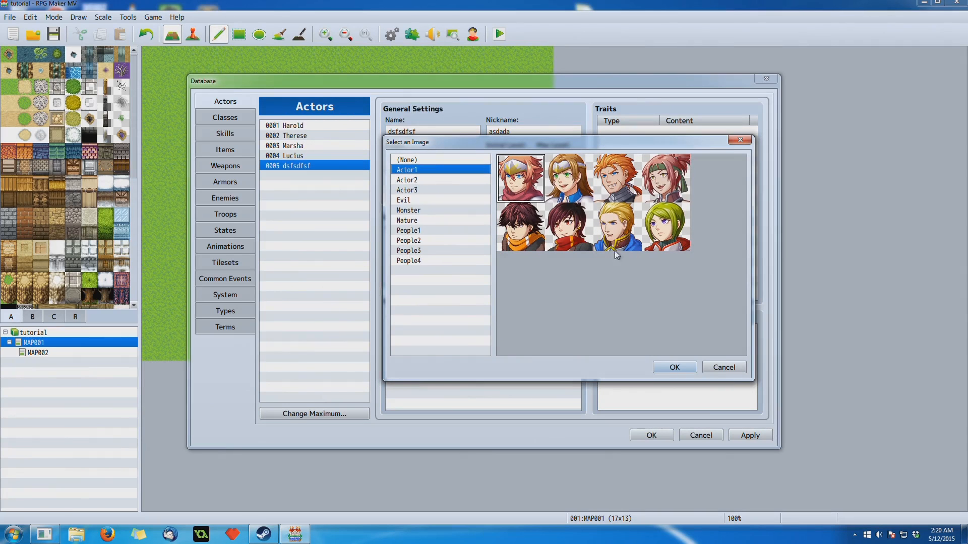
click(733, 367)
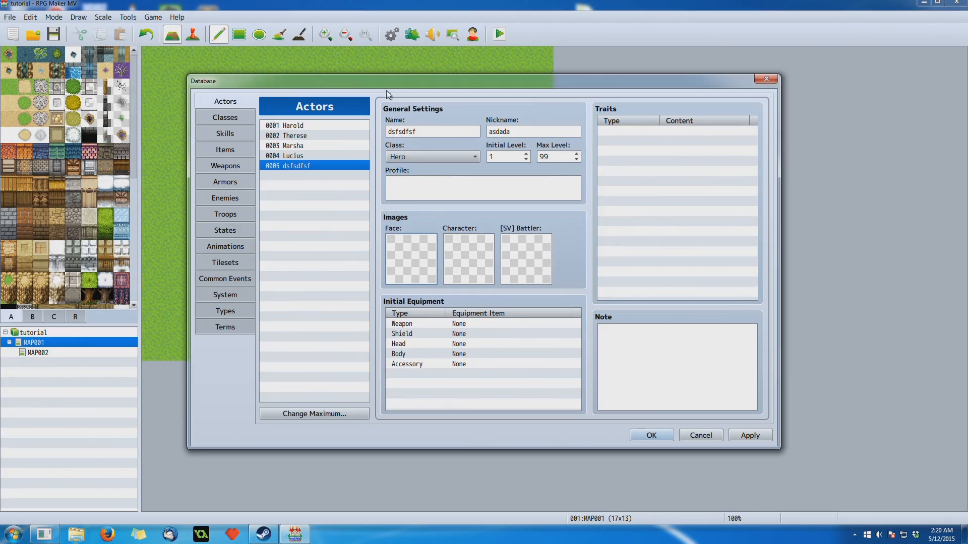
- Browse the character sprite sets for the fifth actor, including People4, without assigning one
double_click(475, 260)
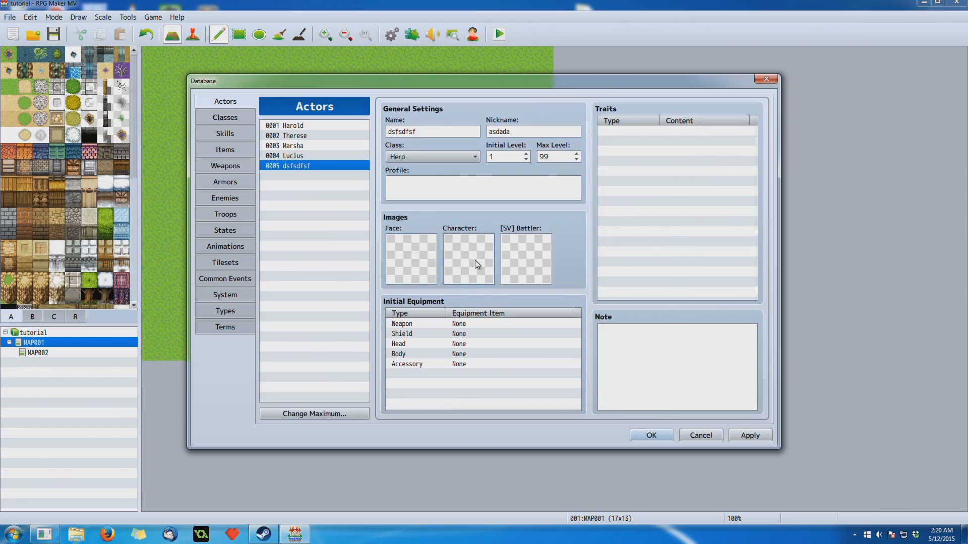
drag(426, 147, 448, 109)
click(323, 330)
click(302, 368)
click(303, 409)
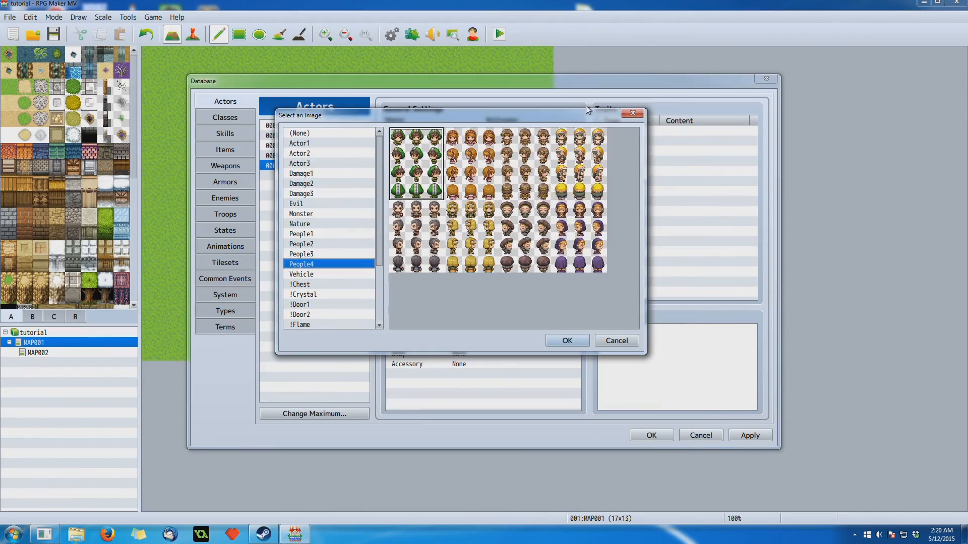
click(628, 114)
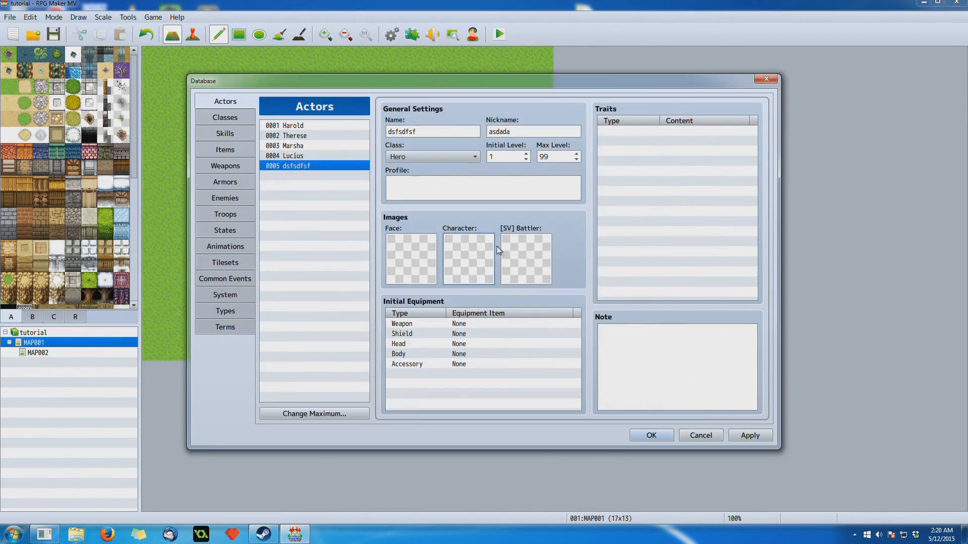
- Set the fifth actor's character image to the purple-hatted sprite in the second row of the Actor2 set
double_click(472, 259)
drag(398, 195, 397, 286)
click(333, 214)
click(334, 203)
click(334, 194)
drag(403, 220, 402, 160)
click(325, 175)
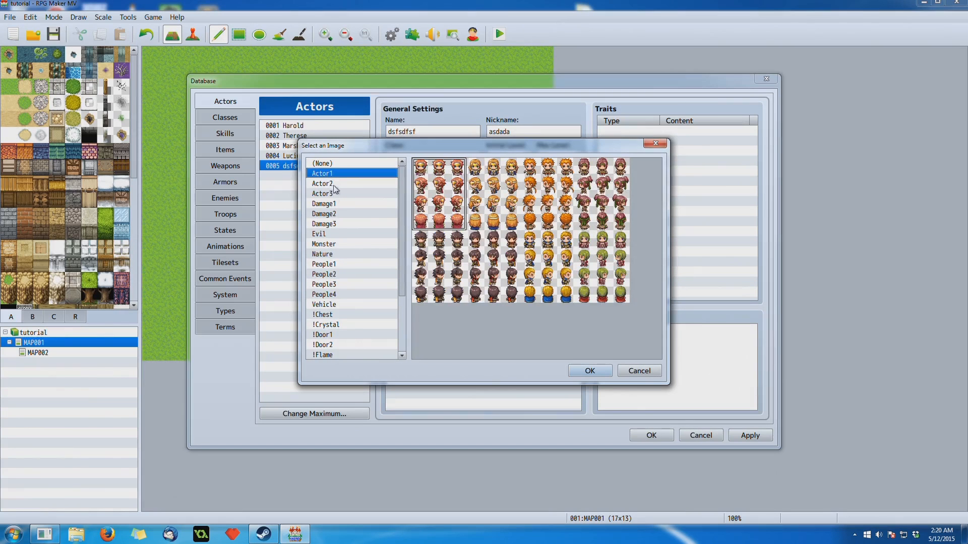
click(318, 184)
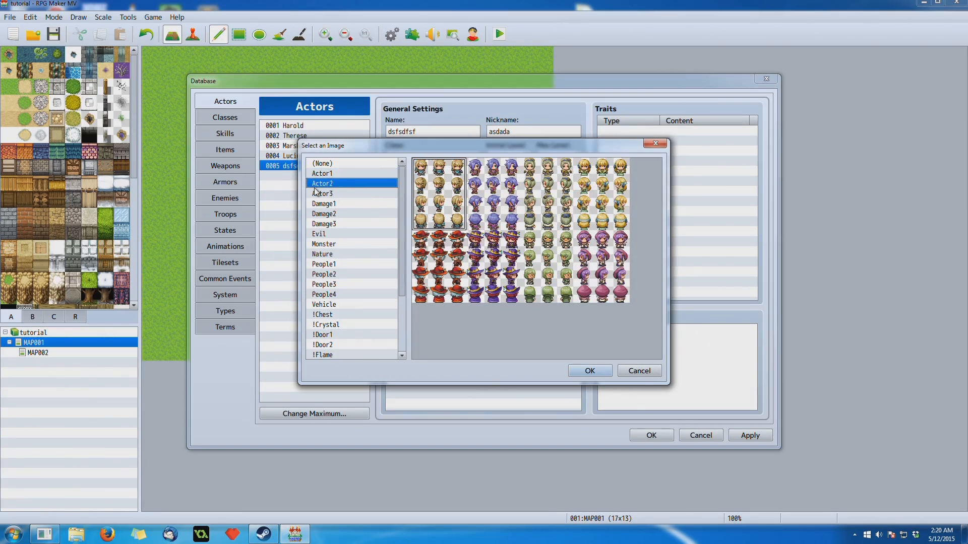
click(498, 268)
click(584, 367)
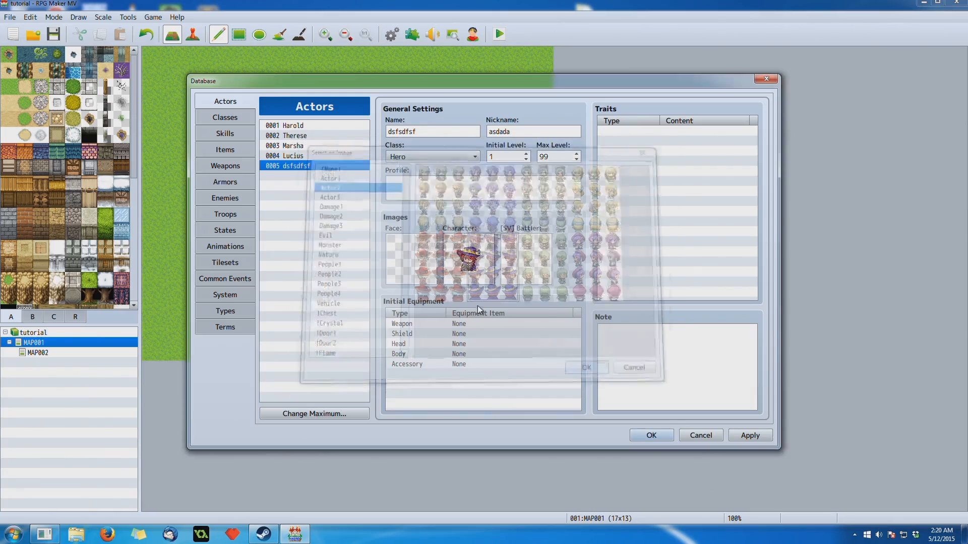
- Set the fifth actor's face image to the matching red-haired, purple-hatted portrait from the Actor2 set
double_click(394, 252)
click(325, 174)
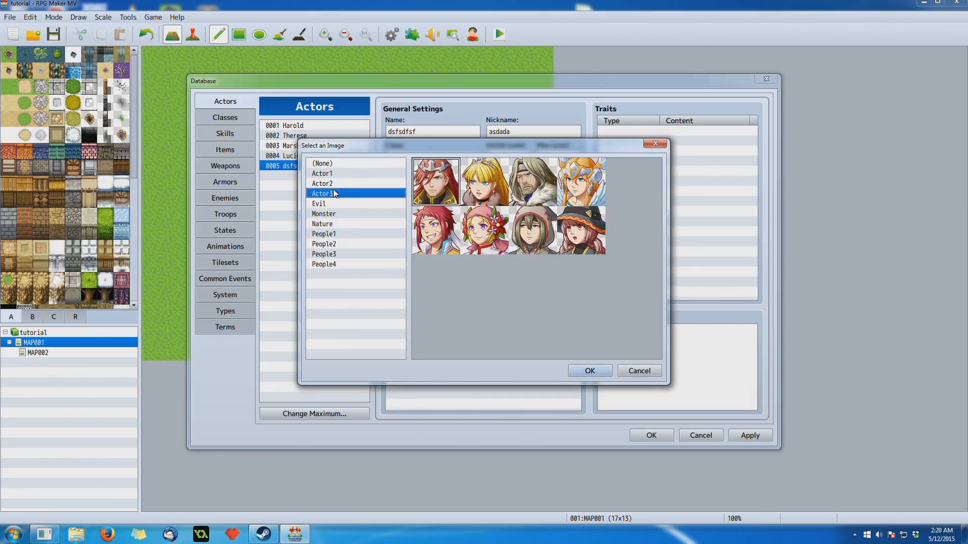
click(335, 182)
click(476, 234)
double_click(477, 234)
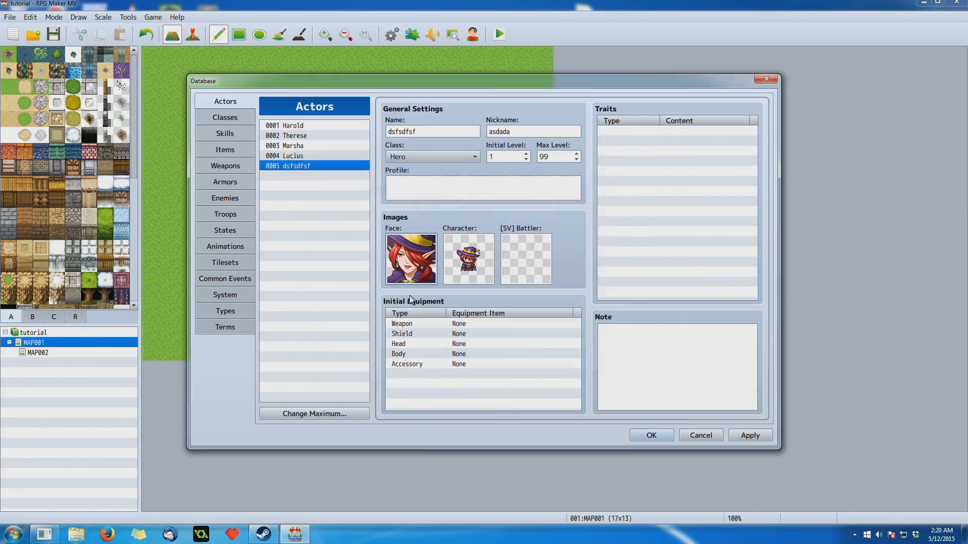
- Check the fifth actor's character image selection and browse the side-view battler sheets, previewing Actor1_3 without assigning it
double_click(489, 257)
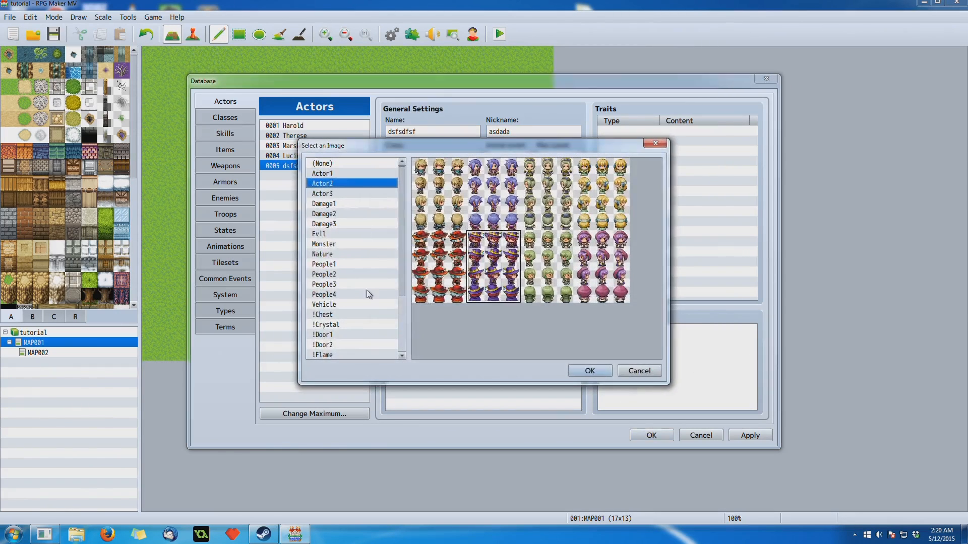
click(614, 370)
double_click(537, 262)
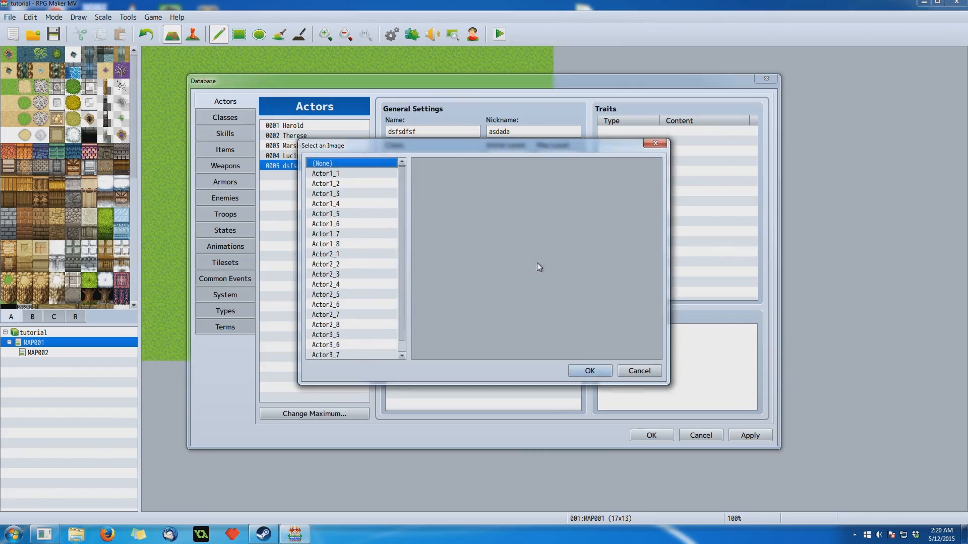
click(349, 193)
scroll(404, 222, down, 1)
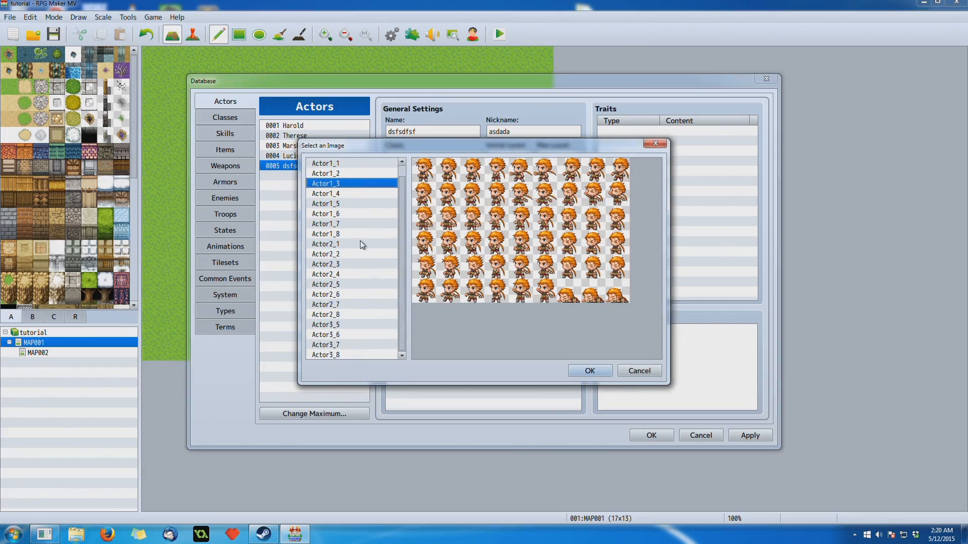
click(638, 371)
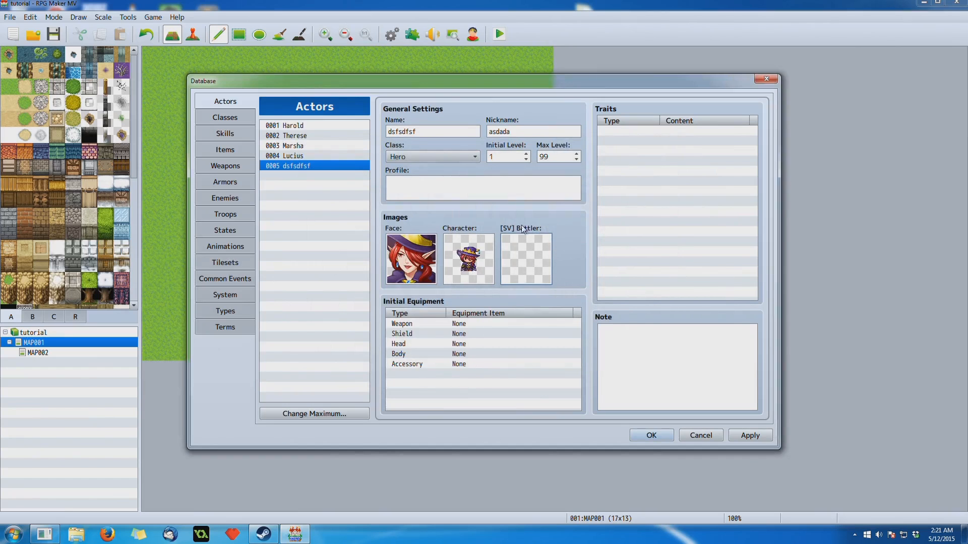
- Browse the fifth actor's side-view battler sheets from the Actor1 sets through Actor3_8
double_click(543, 256)
click(326, 173)
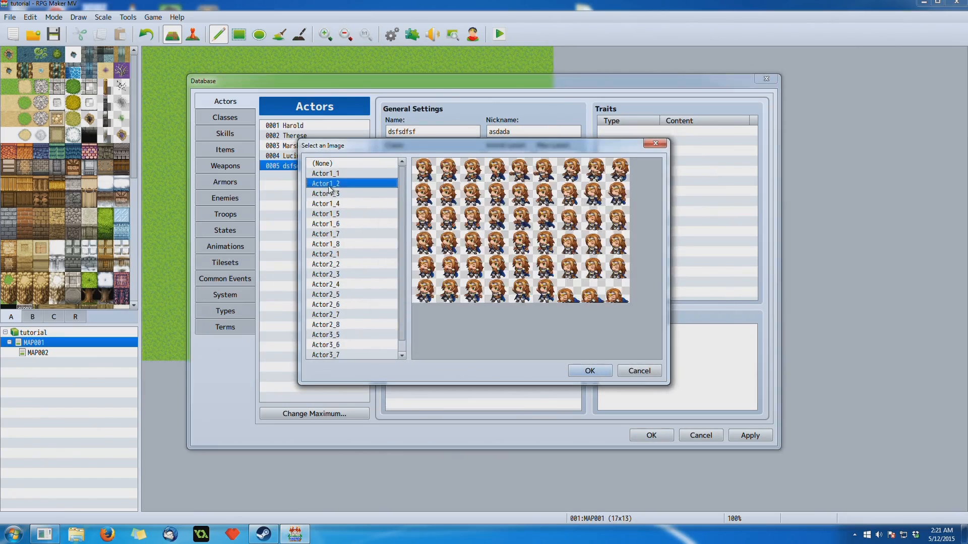
click(332, 203)
click(333, 230)
click(338, 222)
click(338, 245)
click(339, 274)
click(340, 314)
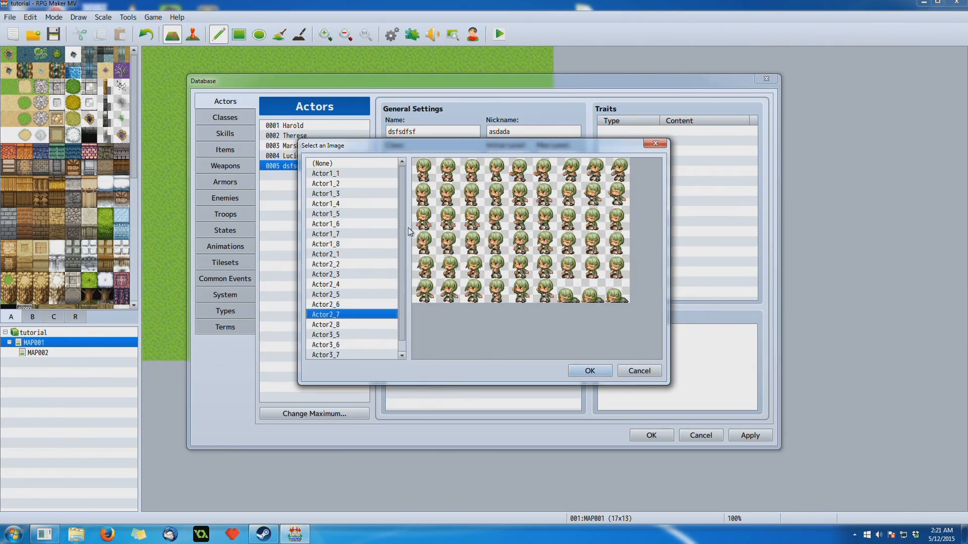
scroll(403, 291, down, 1)
click(346, 315)
click(339, 334)
click(330, 355)
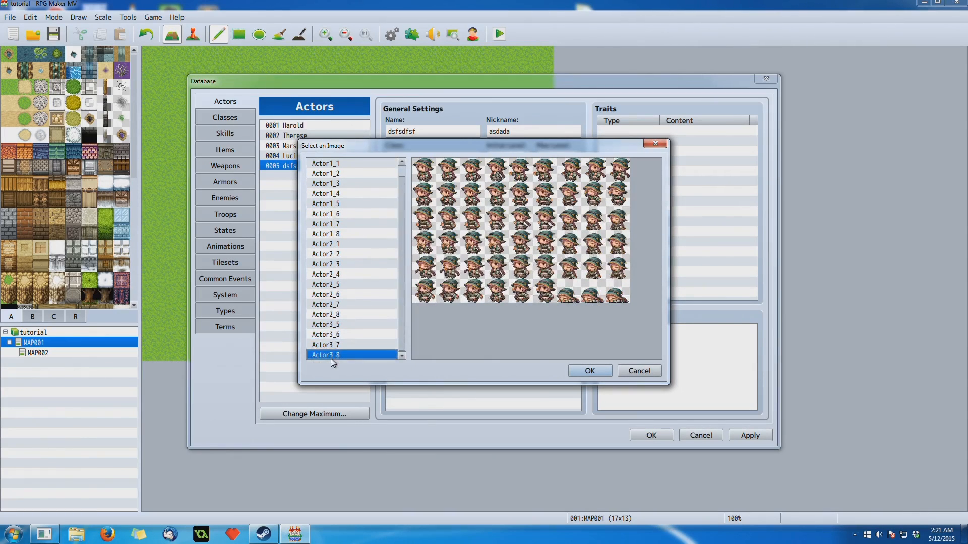
- Set the fifth actor's side-view battler to the purple-hatted Actor2_6 sheet
click(338, 347)
click(348, 334)
click(341, 314)
click(338, 284)
click(336, 315)
click(343, 305)
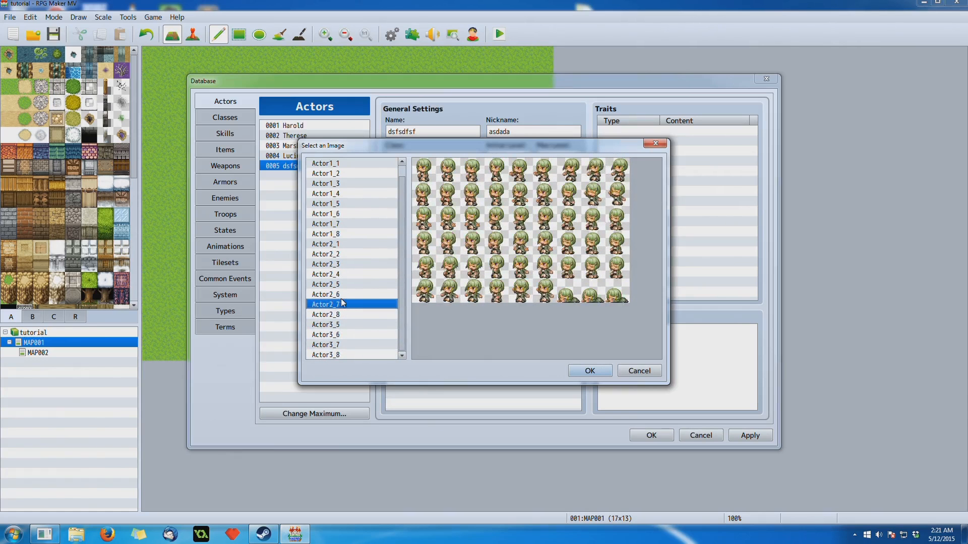
click(340, 294)
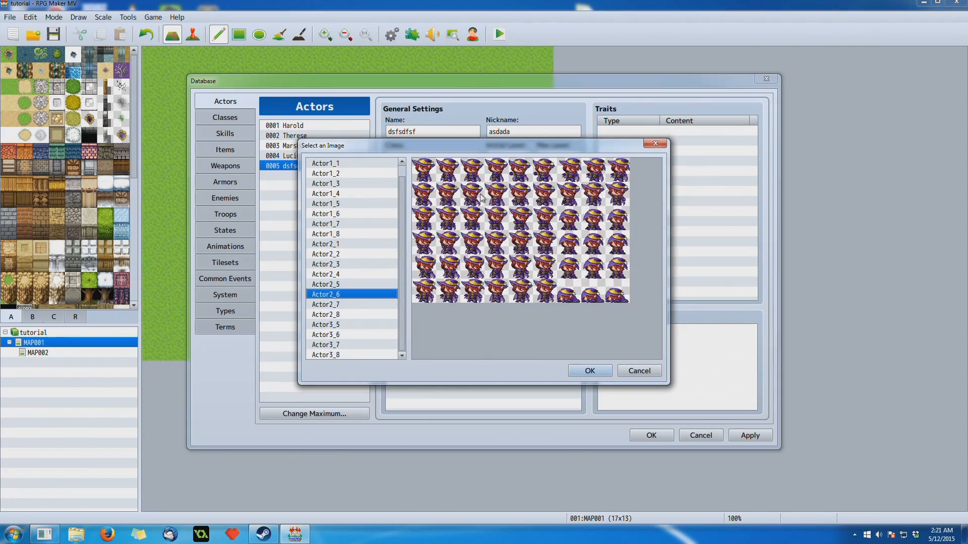
click(588, 370)
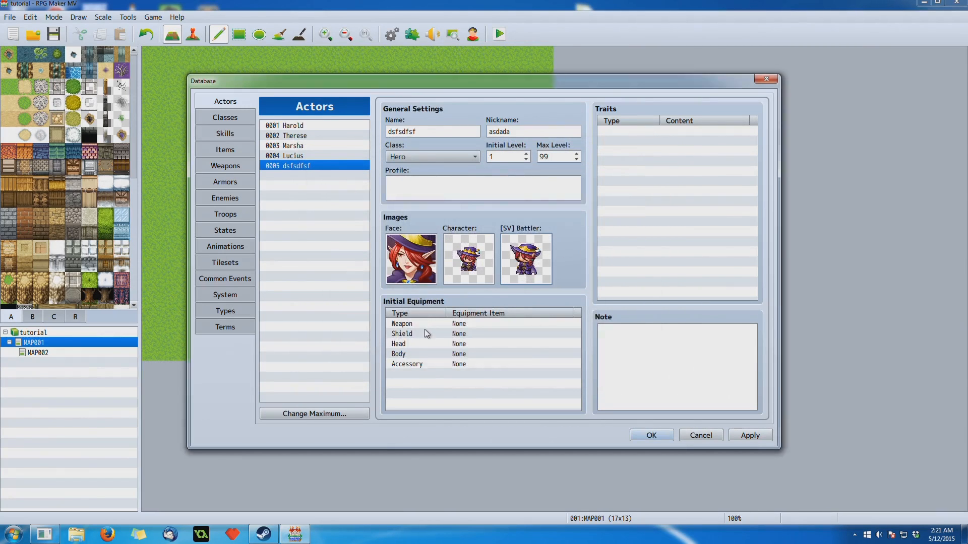
- Check which weapons are available as the fifth actor's initial equipment without assigning one
double_click(477, 325)
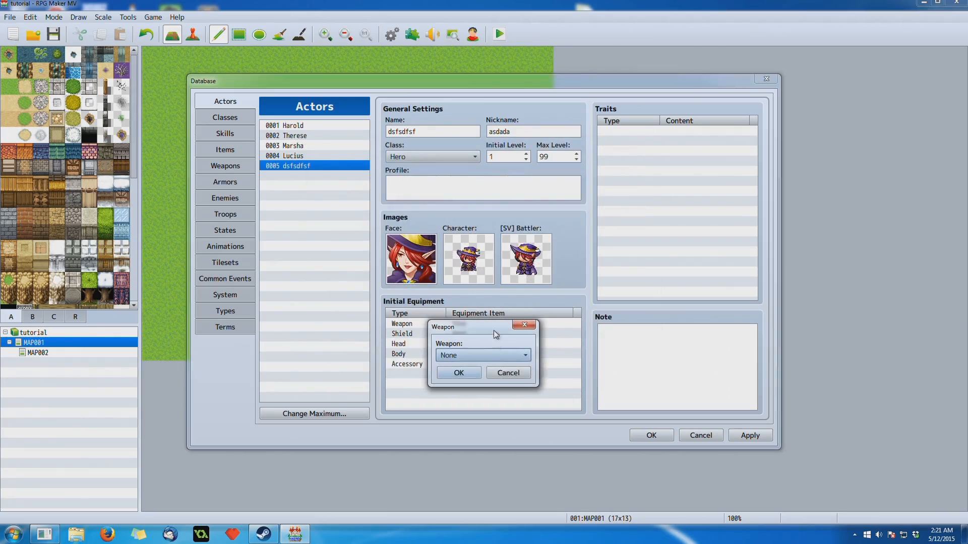
click(498, 356)
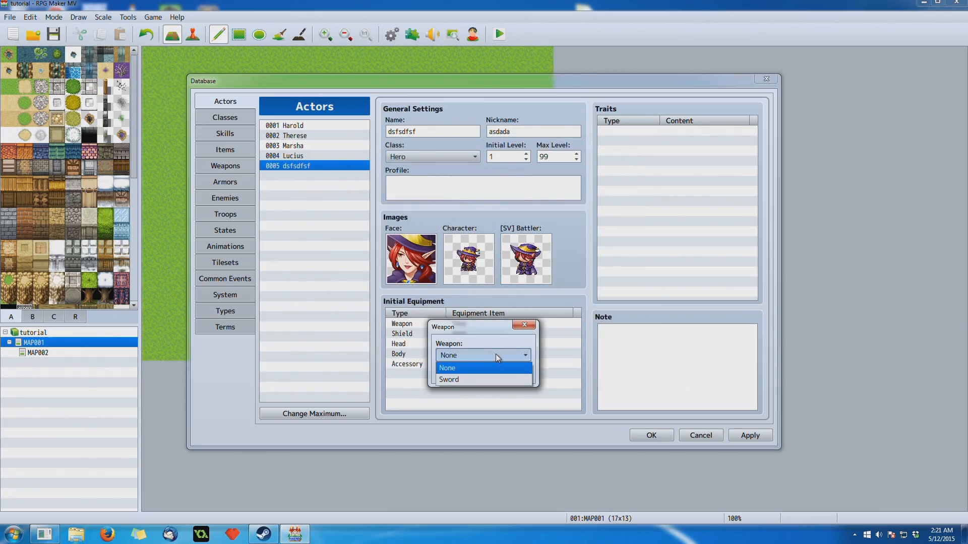
click(495, 354)
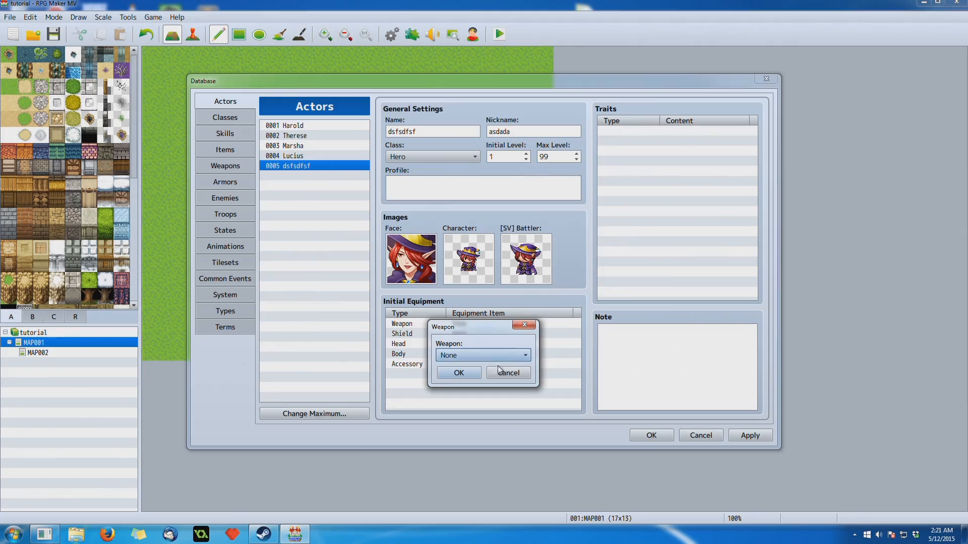
click(501, 371)
- Check the rate options offered for a new trait on the fifth actor without adding one
click(345, 146)
click(325, 167)
click(647, 151)
double_click(647, 151)
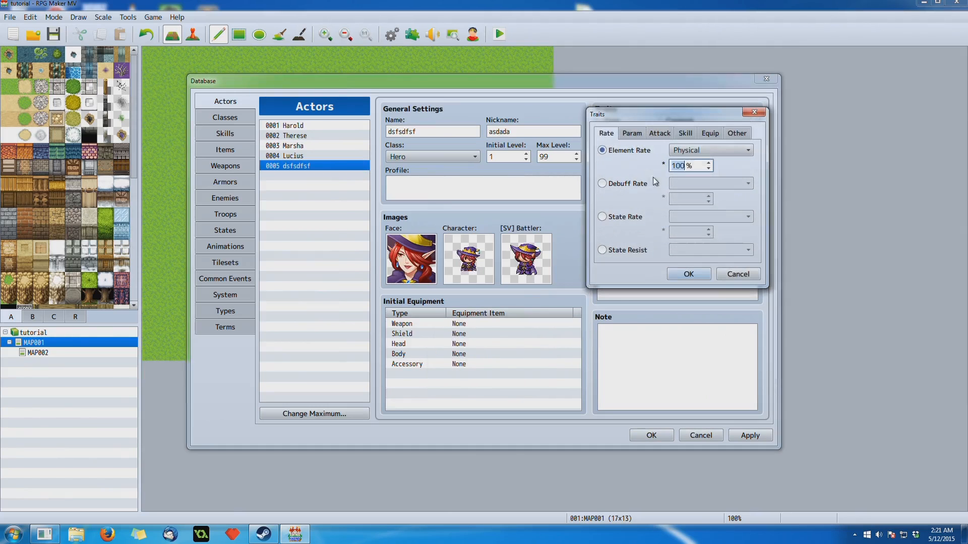
click(727, 275)
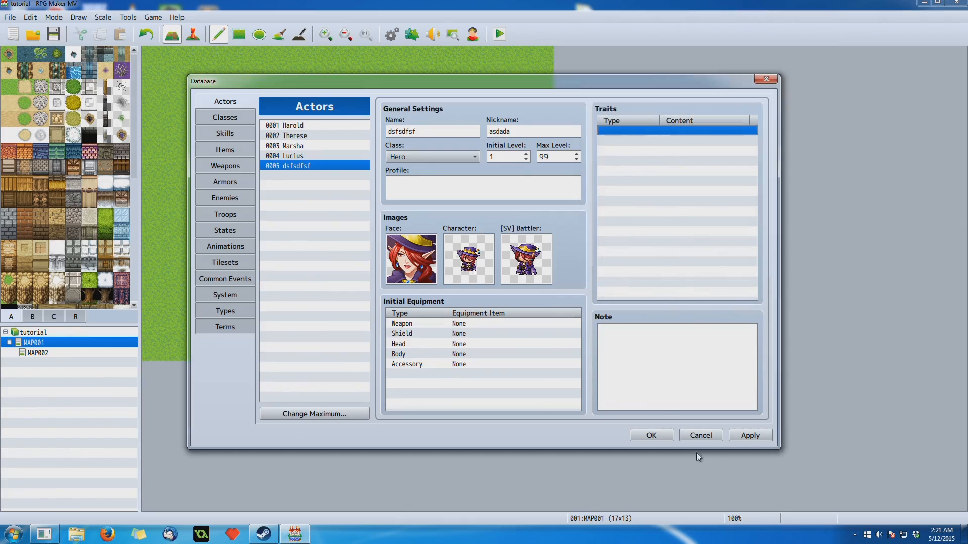
- Apply the actor changes and close the database
click(747, 437)
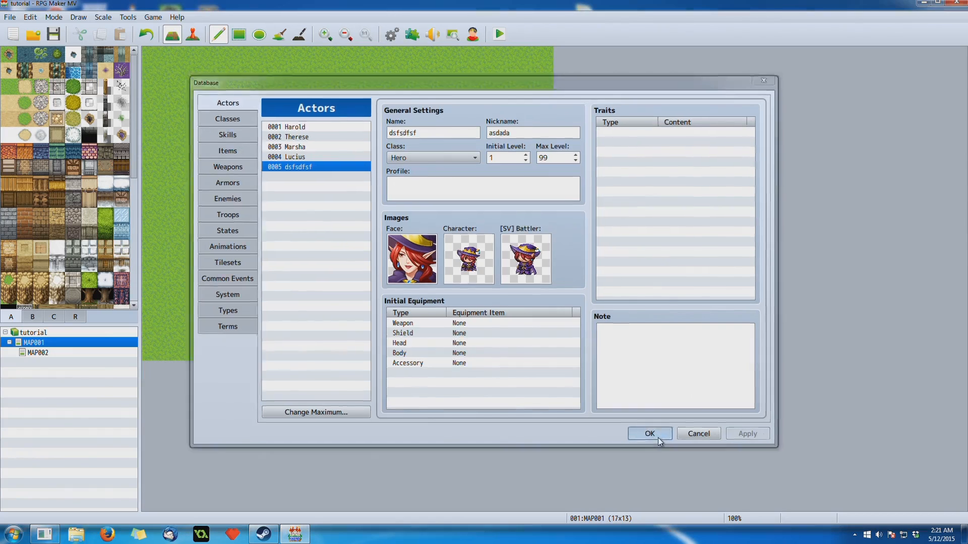
click(658, 437)
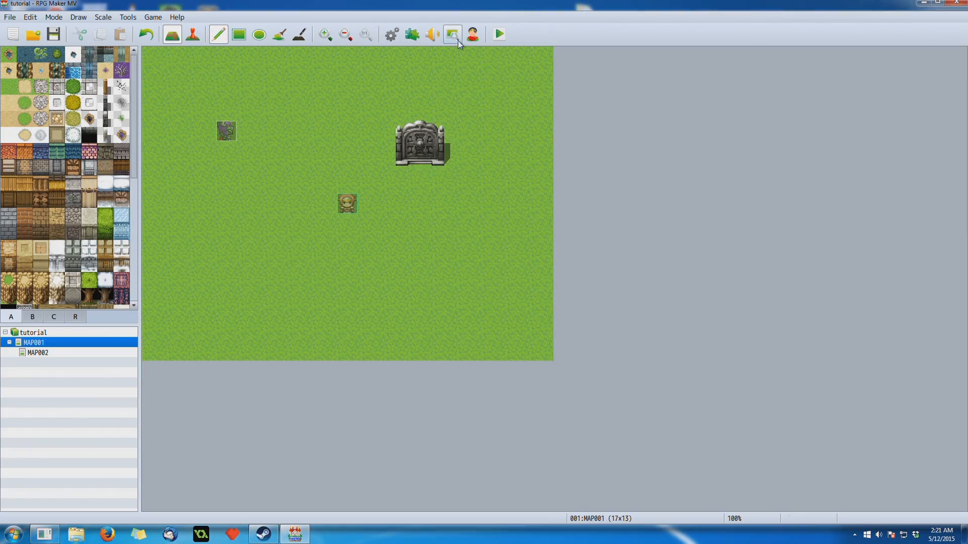
- Open the Character Generator and look through the male part categories, including Nose and Clothing
click(473, 35)
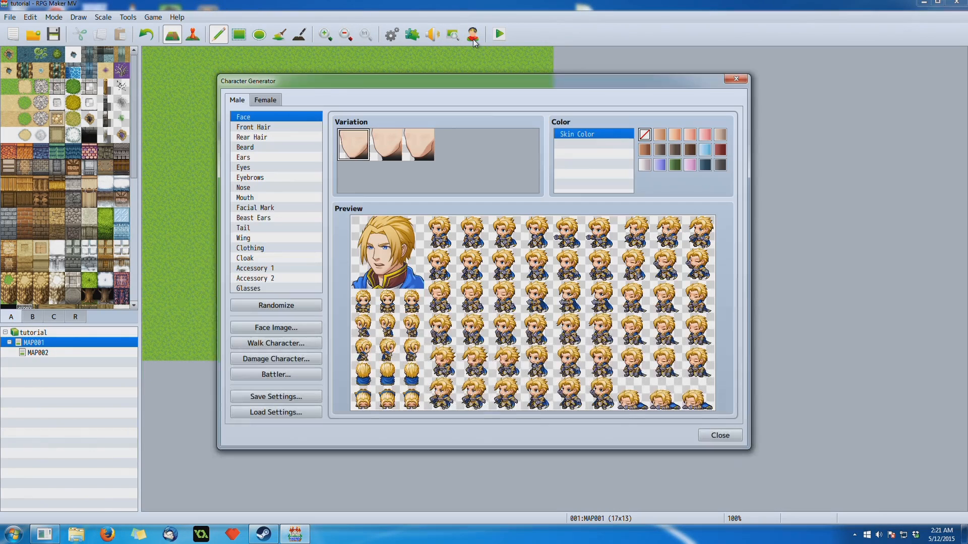
click(736, 78)
click(473, 36)
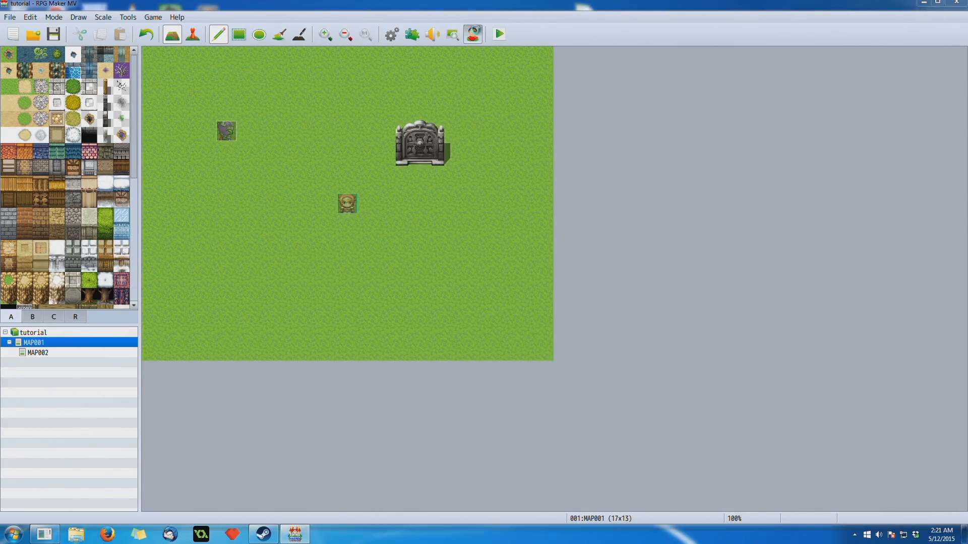
click(253, 149)
click(246, 186)
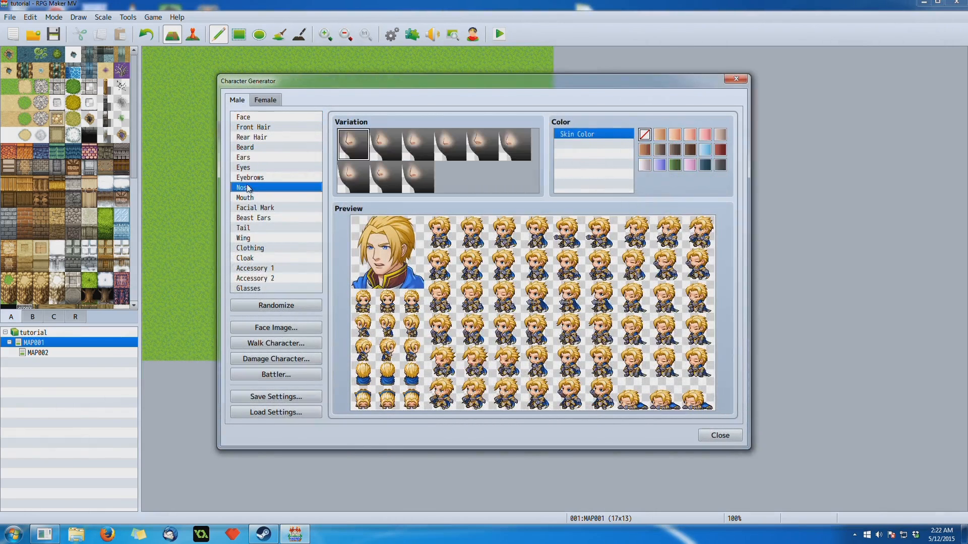
click(249, 250)
- Switch the Character Generator to the female character and choose the third face variation
click(259, 100)
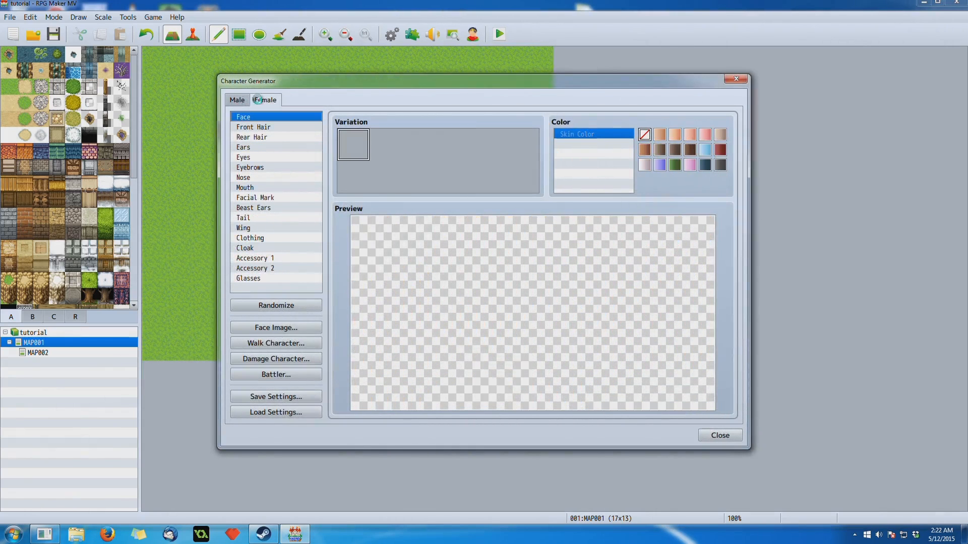
click(235, 100)
click(264, 100)
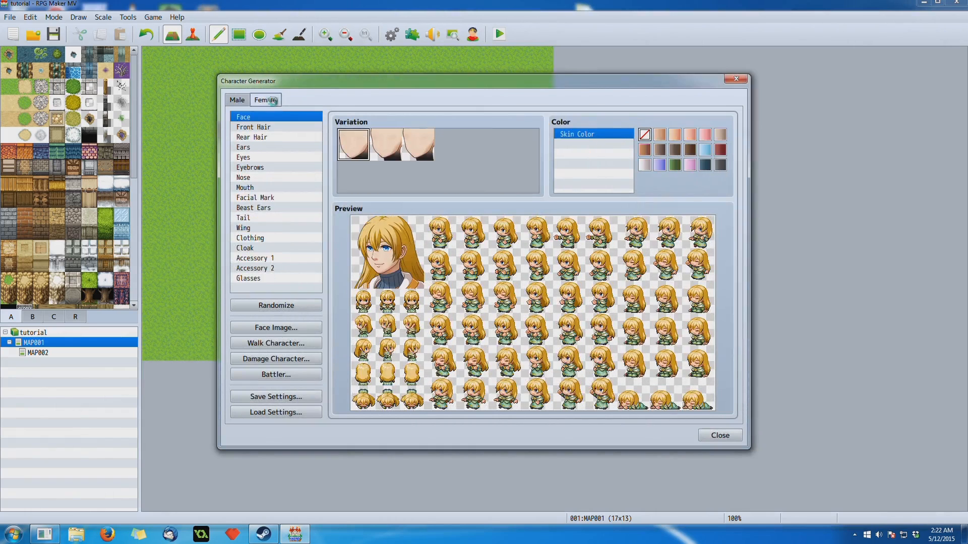
click(244, 100)
click(273, 101)
click(376, 151)
click(405, 152)
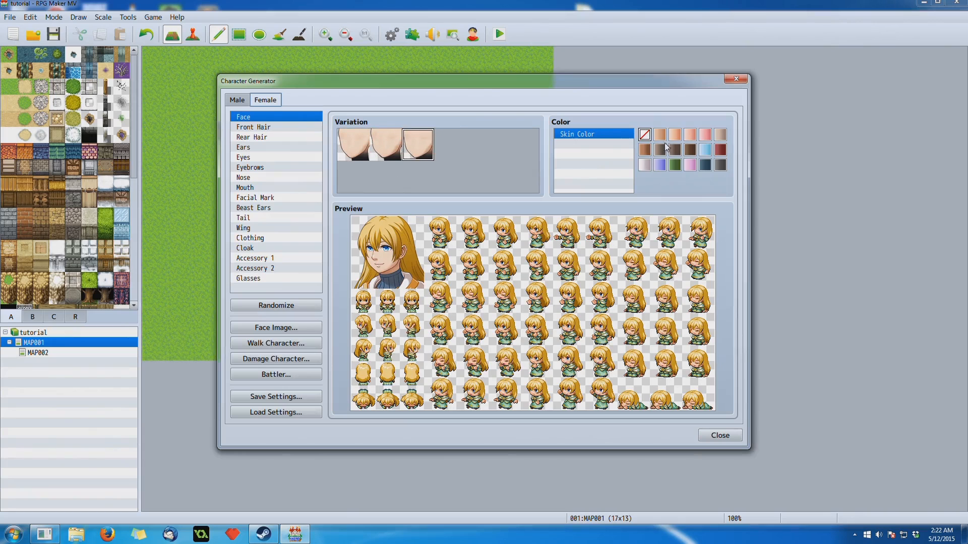
- Try several skin colors on the female character, including light blue, green, grayish brown and dark brown
click(704, 150)
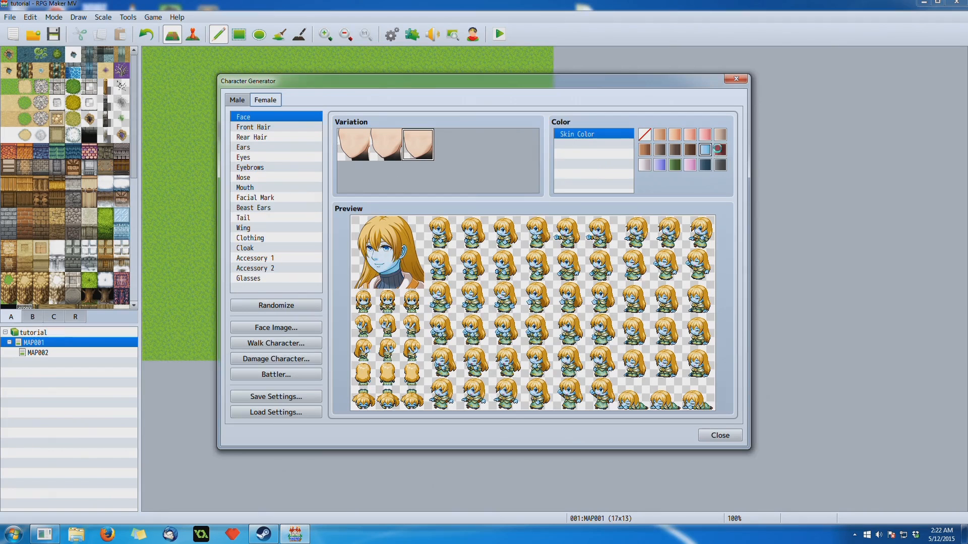
click(720, 150)
click(705, 165)
click(690, 165)
click(703, 166)
click(675, 165)
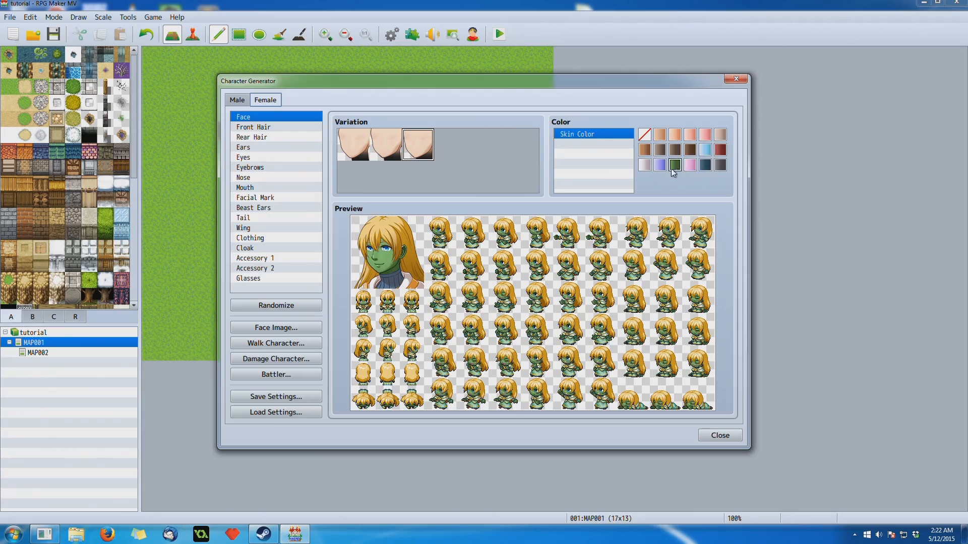
click(660, 167)
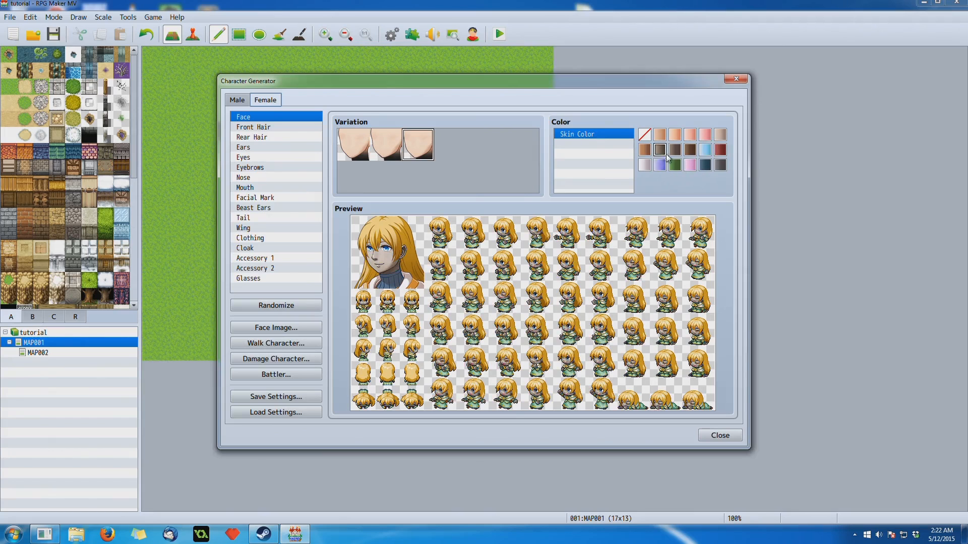
click(648, 169)
click(675, 166)
click(690, 165)
click(690, 150)
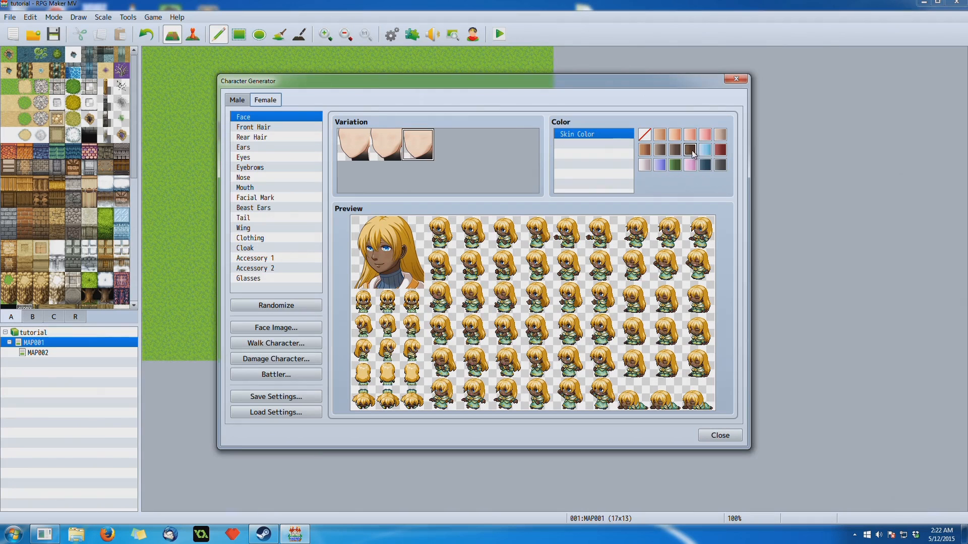
- Set the female character's skin color to green after comparing it with a few other shades
click(721, 135)
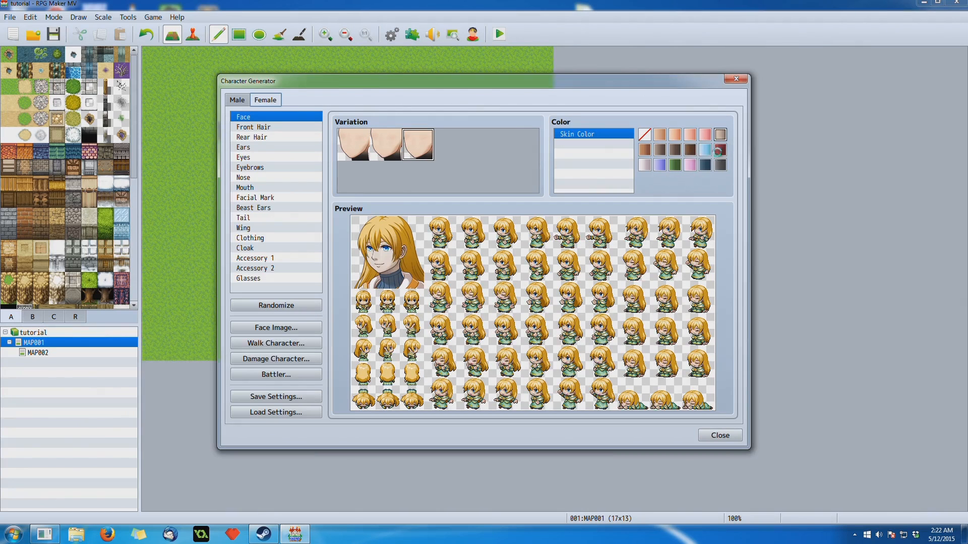
click(718, 151)
click(691, 165)
click(675, 165)
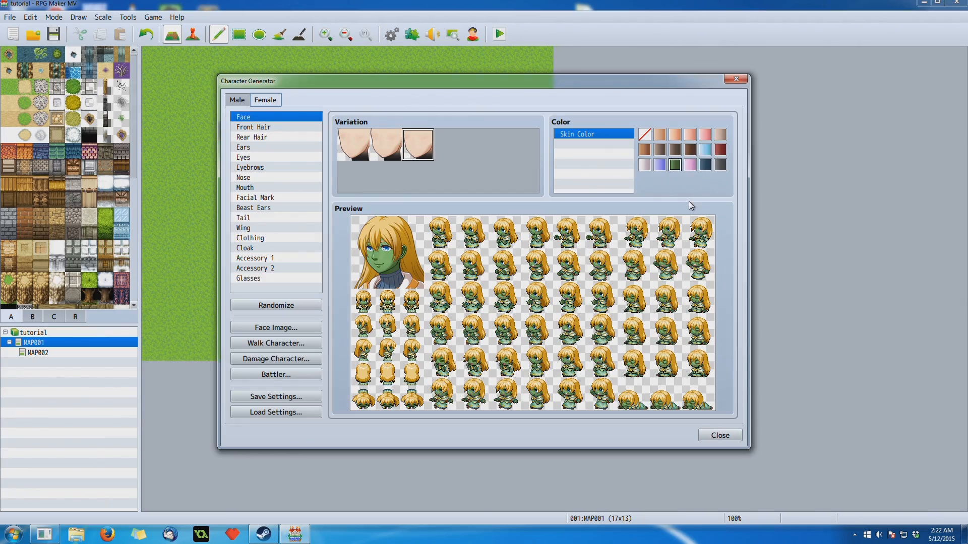
- Give the female character the third front hair variation in the last row and set the hair color to red
click(268, 127)
drag(536, 147, 535, 181)
click(451, 178)
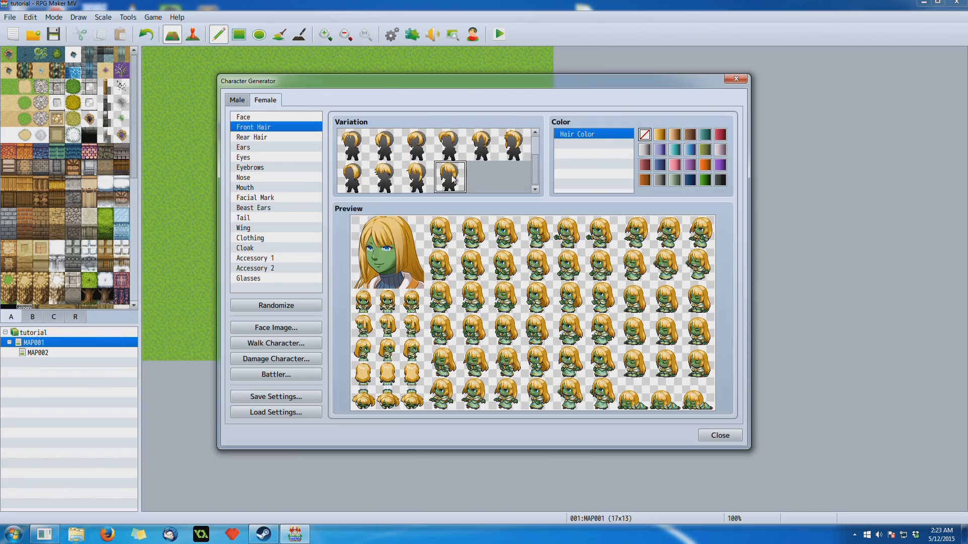
click(417, 177)
click(387, 177)
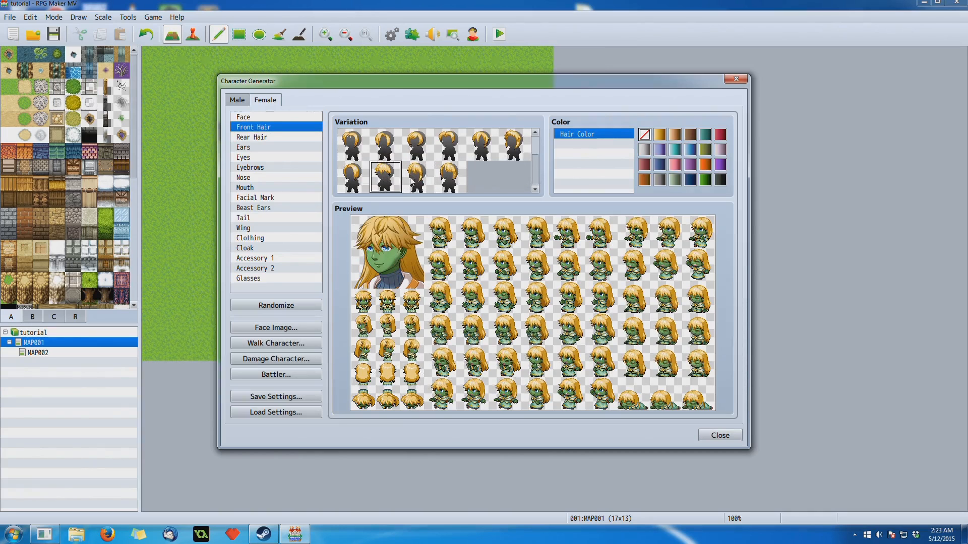
click(421, 179)
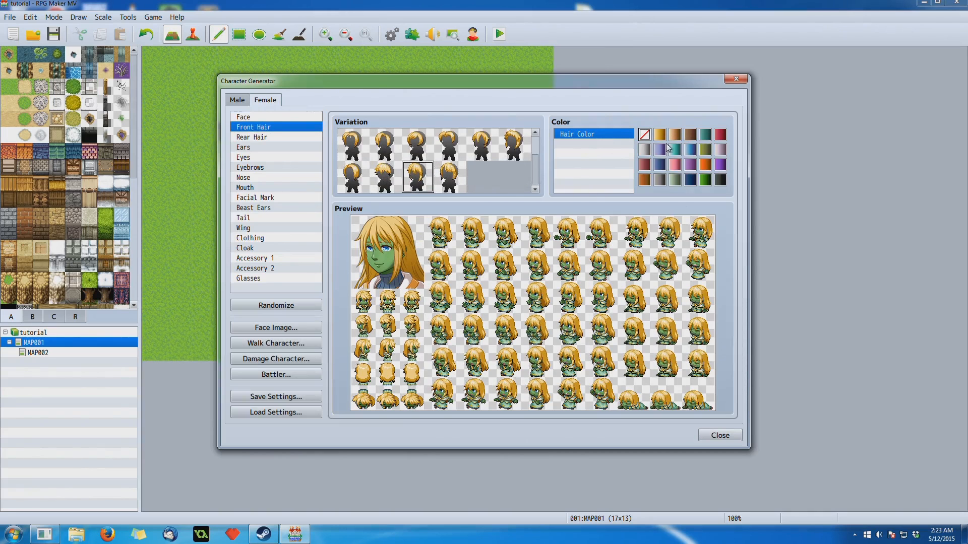
click(720, 136)
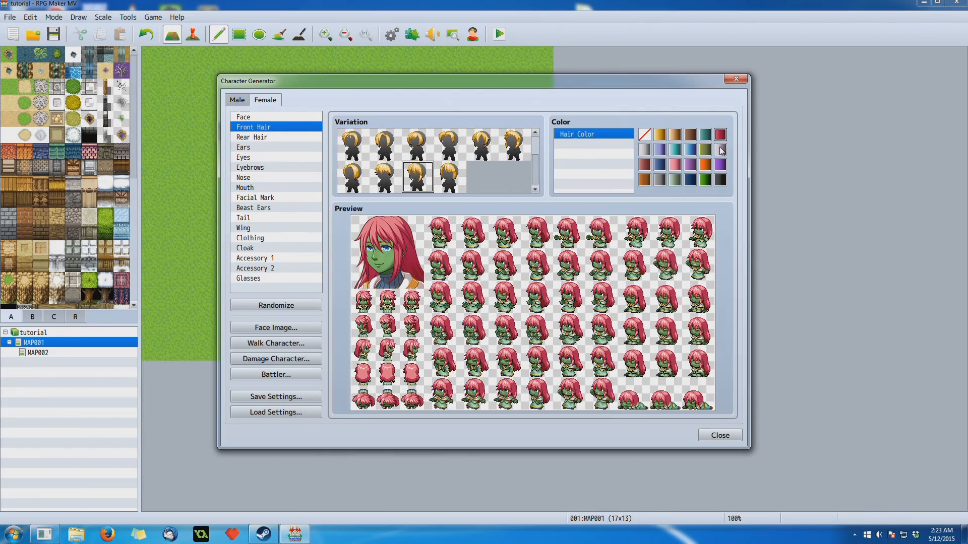
- Set the rear hair to the tied-up style with hair ornaments, the first variation in the last row
click(248, 138)
click(415, 144)
click(450, 144)
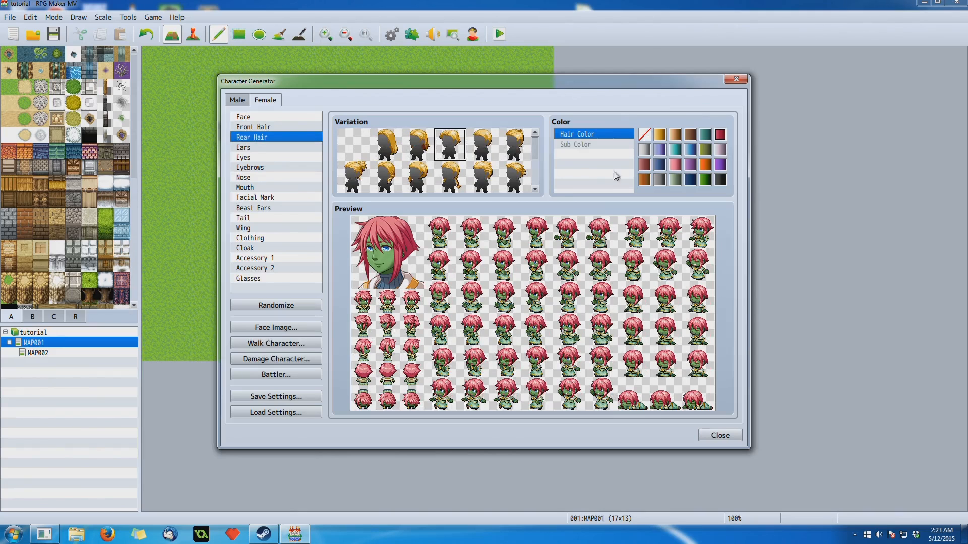
drag(536, 150, 533, 180)
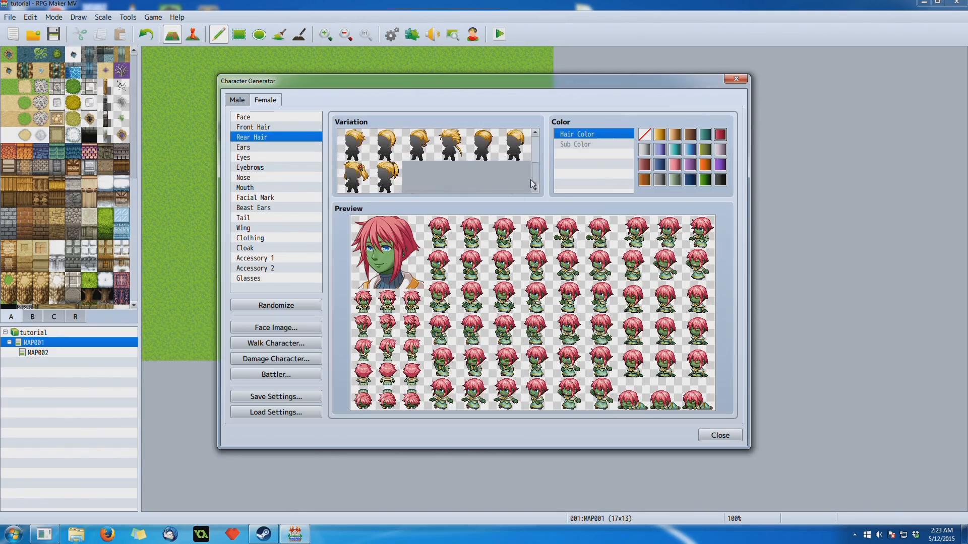
click(351, 173)
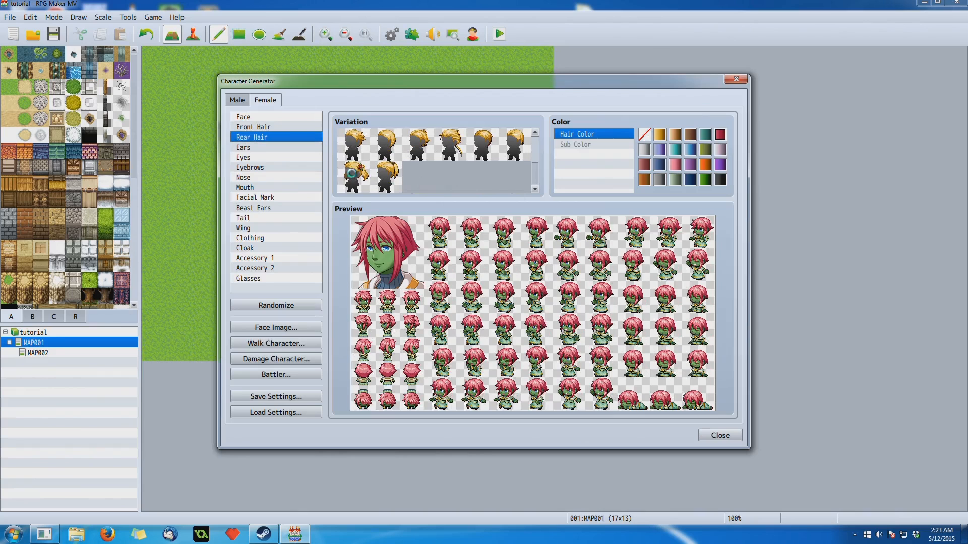
- Set the rear hair's sub color to dark teal green for the hair ornaments
click(571, 146)
click(659, 150)
click(674, 150)
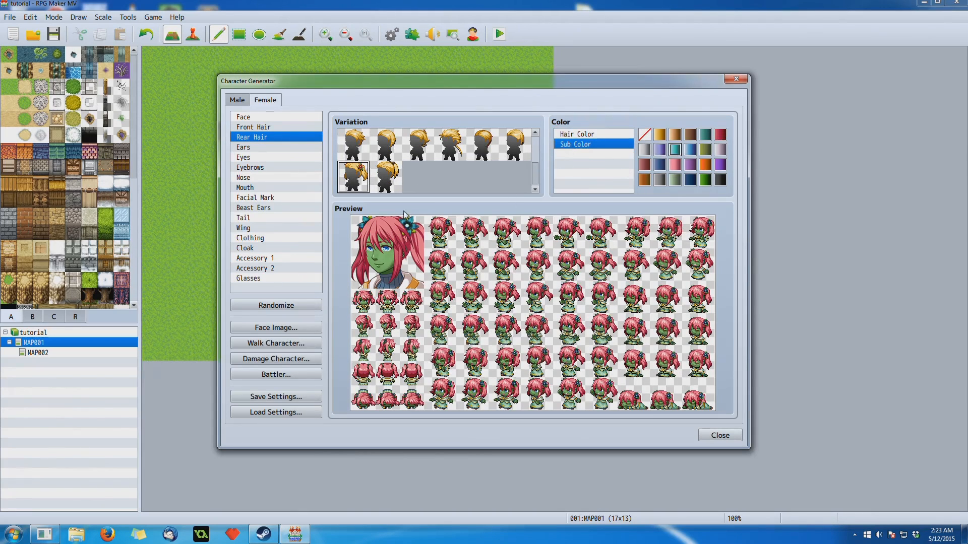
click(704, 135)
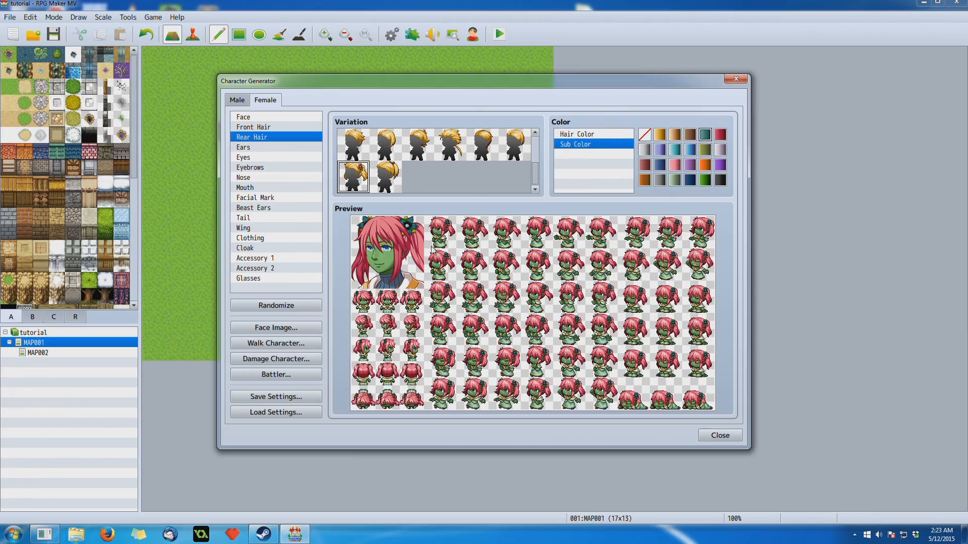
drag(536, 174, 537, 141)
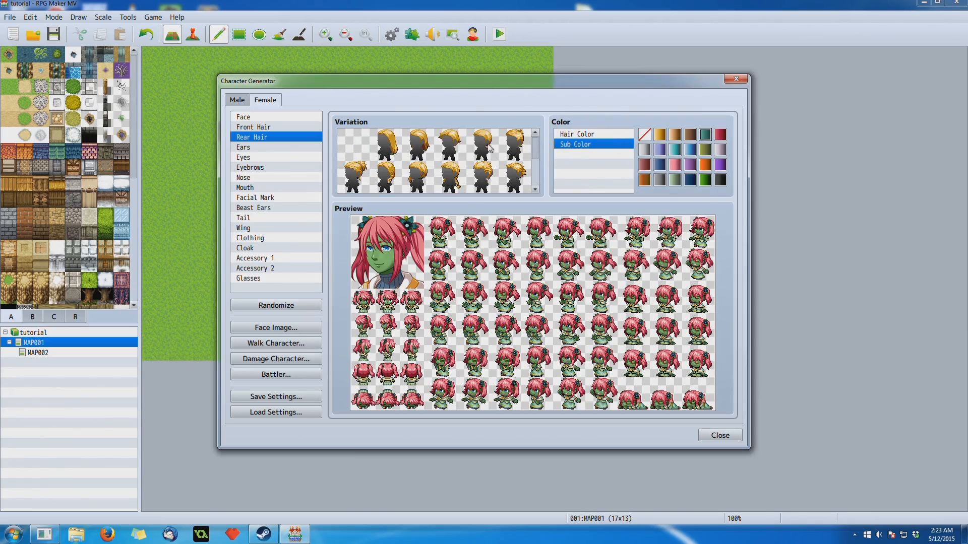
- Set the rear hair to the fourth variation in the first row, keeping the hair color red after trying light teal
click(454, 147)
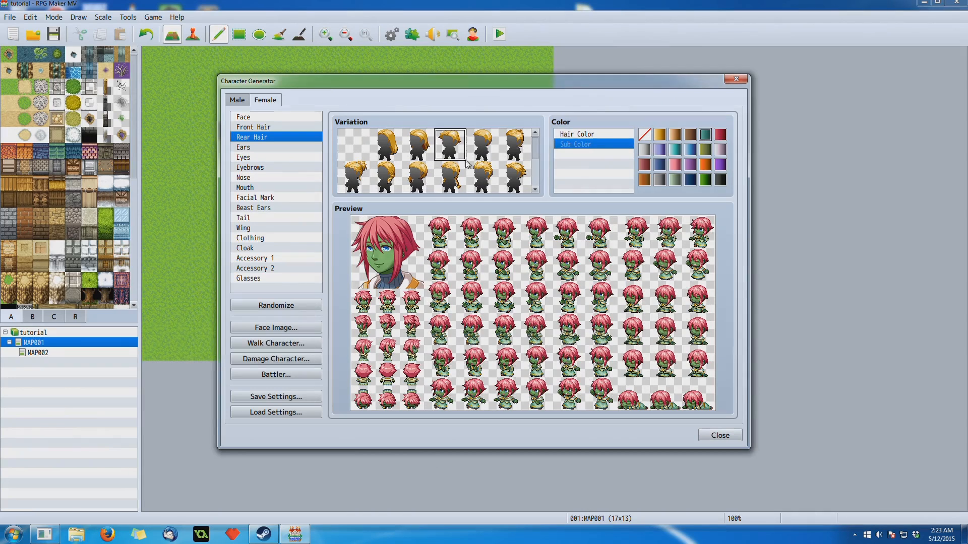
click(570, 134)
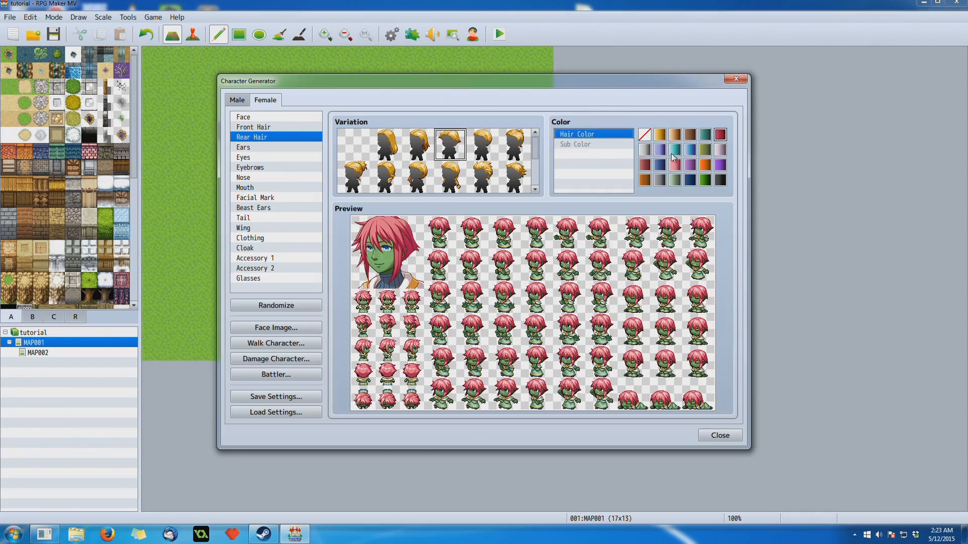
click(689, 134)
click(672, 149)
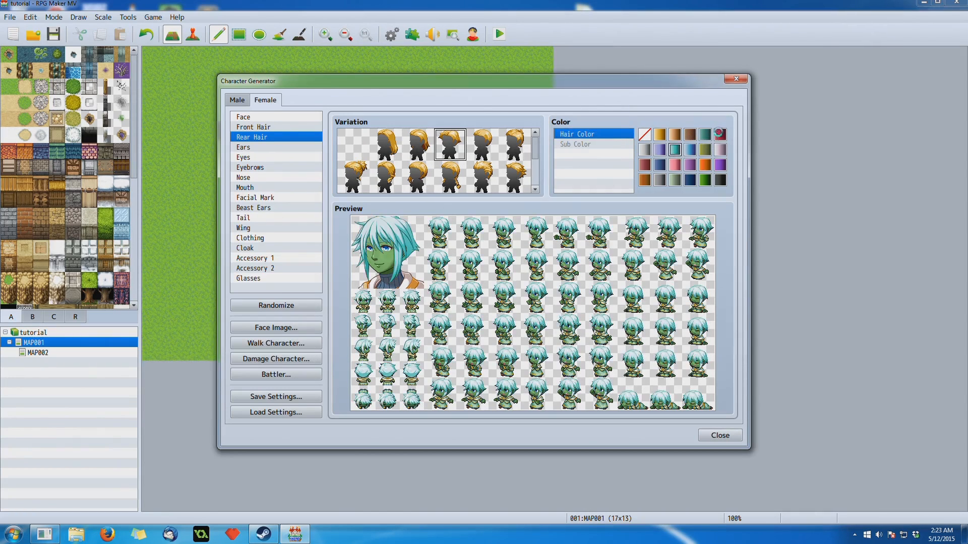
click(720, 135)
- Set the eyes to the sixth variation in the first row after looking at the ears and comparing other eye styles
click(280, 148)
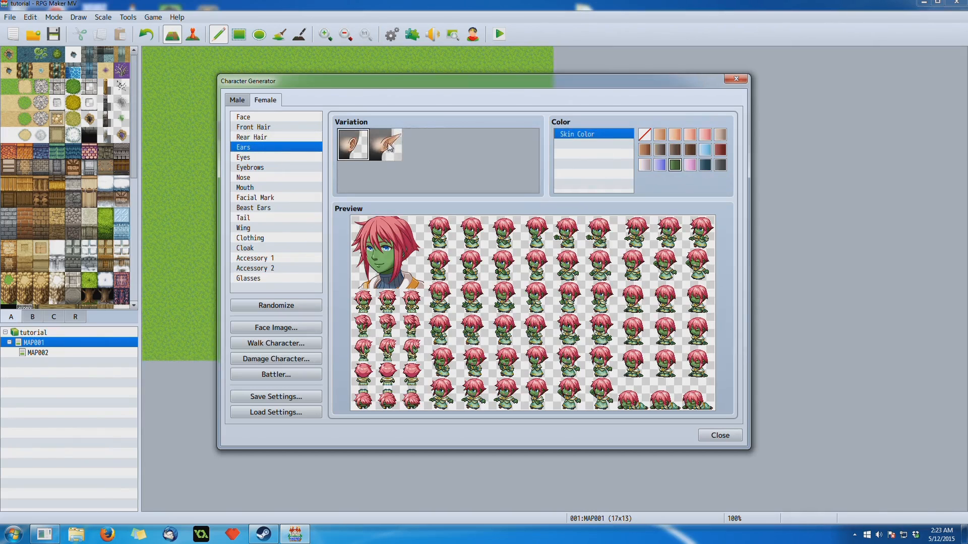
click(286, 157)
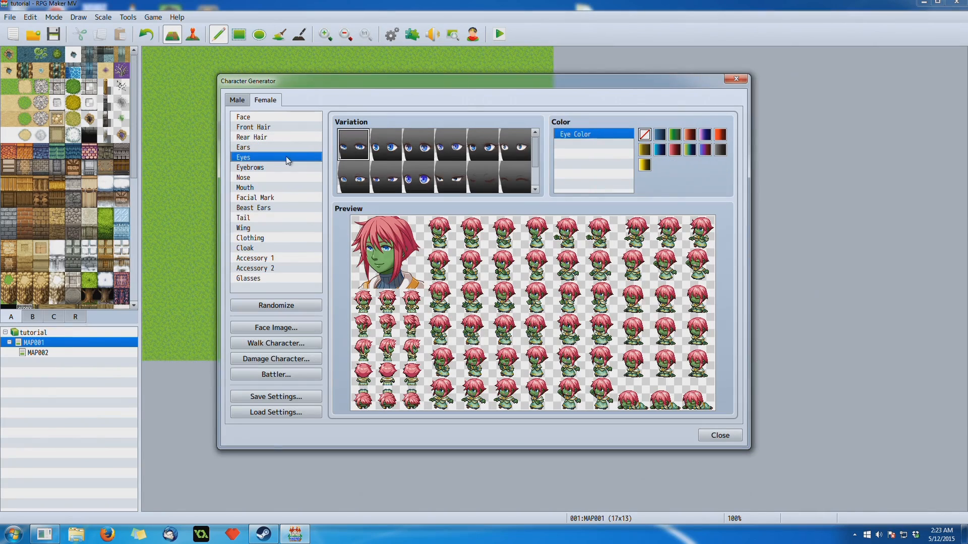
click(424, 181)
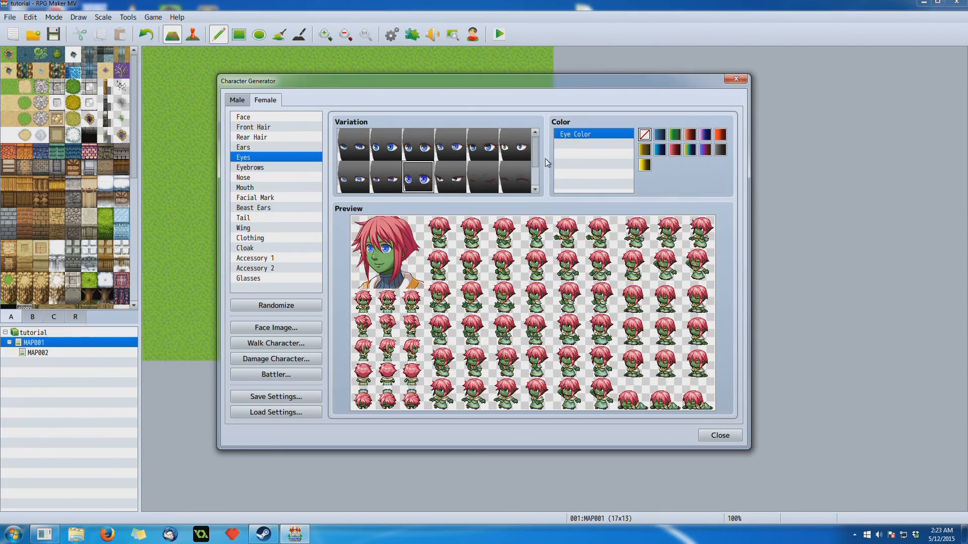
mouse_move(531, 152)
mouse_down()
mouse_move(532, 177)
mouse_move(535, 154)
mouse_up()
click(416, 145)
click(451, 141)
click(487, 145)
click(516, 146)
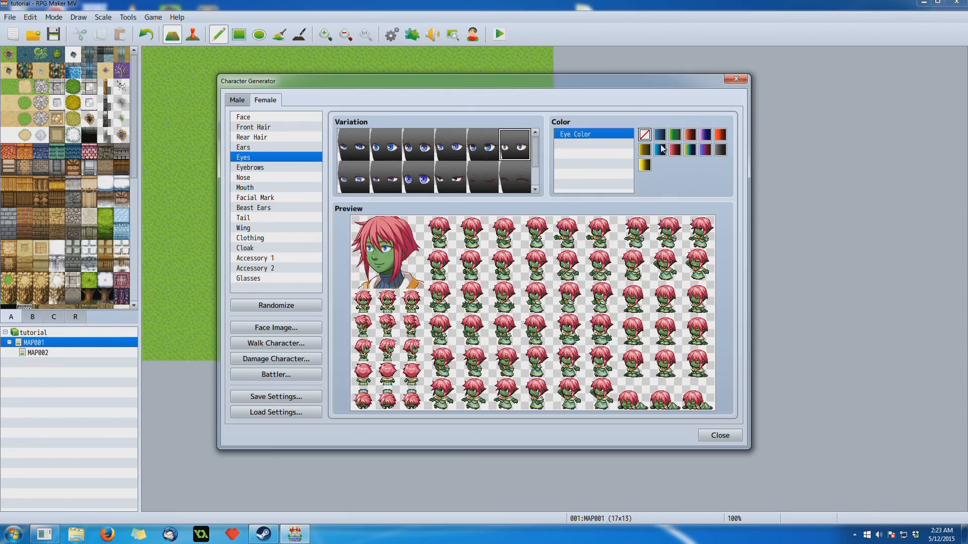
- Compare several eye colors and set the eye color to the bright blue swatch in the second row
click(706, 137)
click(674, 136)
click(658, 150)
click(720, 134)
click(674, 134)
click(691, 135)
click(705, 149)
click(721, 151)
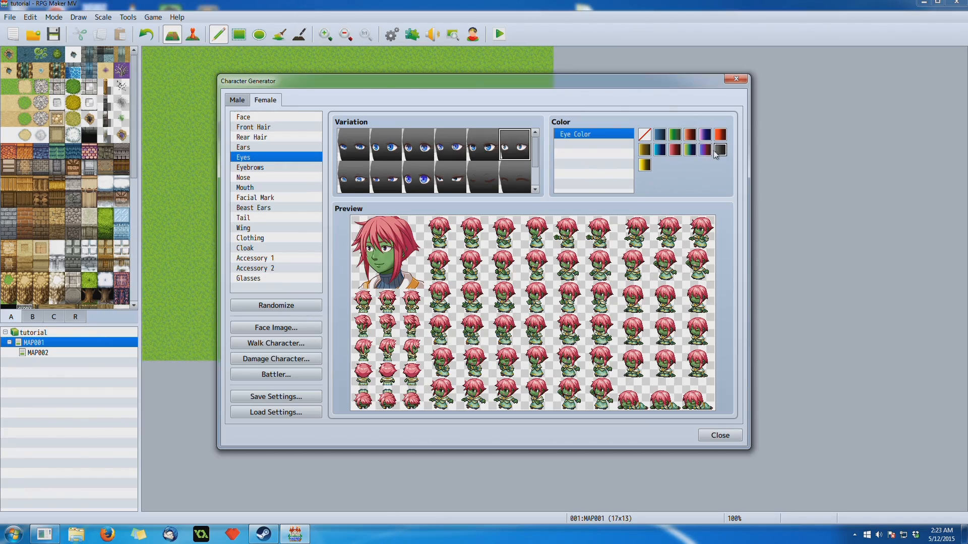
click(659, 134)
click(660, 150)
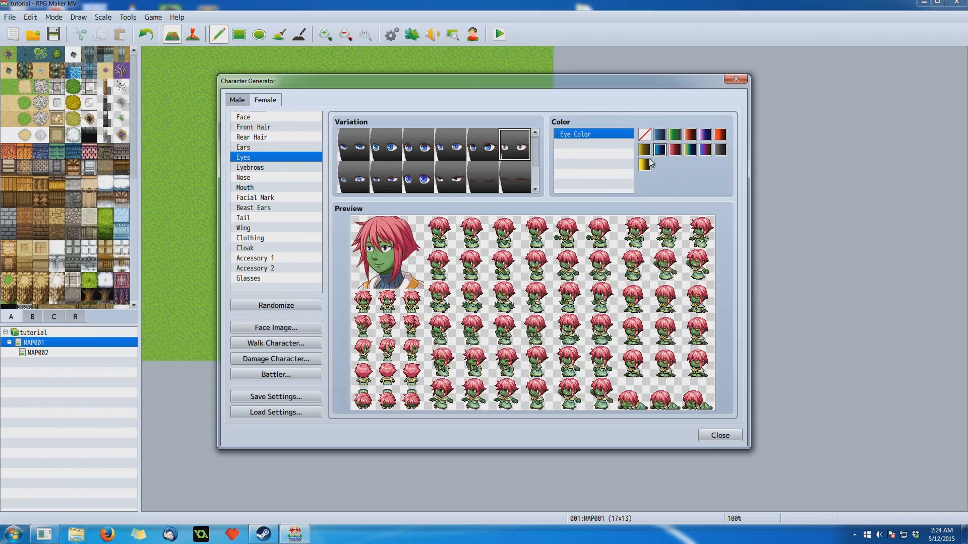
- Set the eyebrows to the fifth variation in the first row after trying the two before it
click(252, 167)
click(425, 153)
click(455, 143)
click(495, 145)
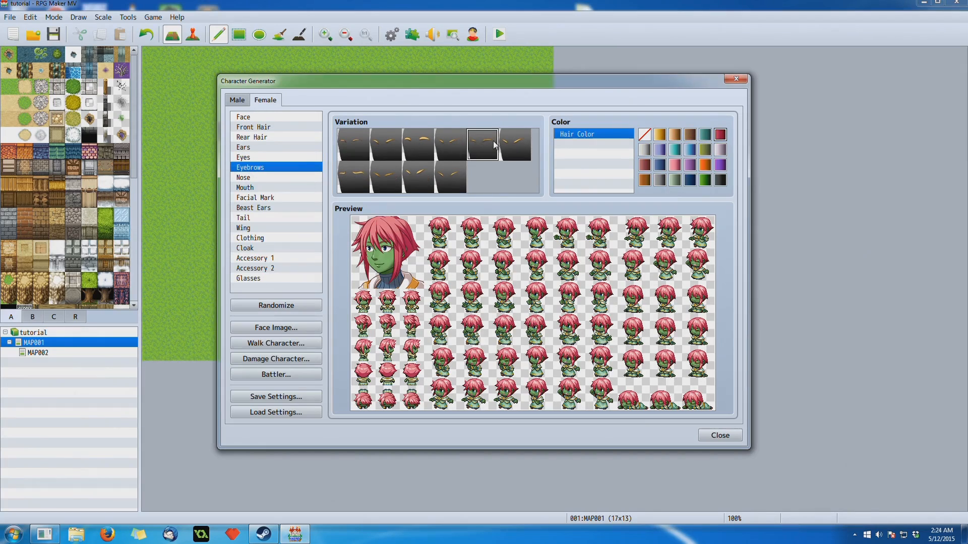
- Set the nose to the second variation and the mouth to the last variation in the second row
click(271, 179)
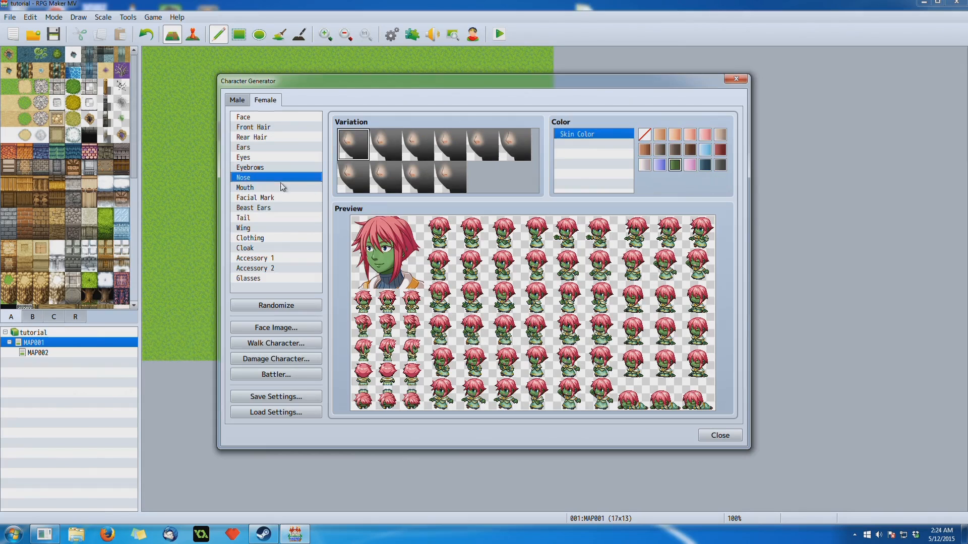
click(399, 145)
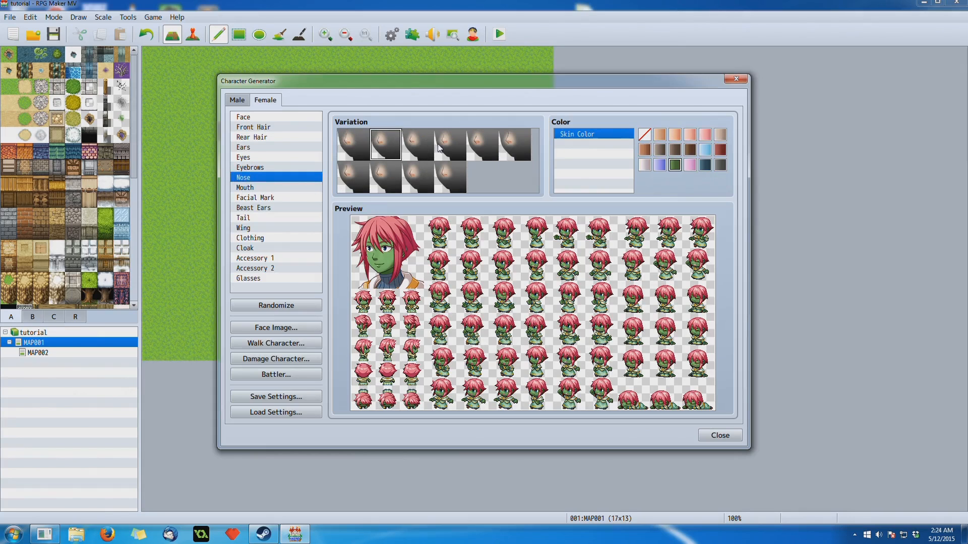
click(283, 187)
click(457, 176)
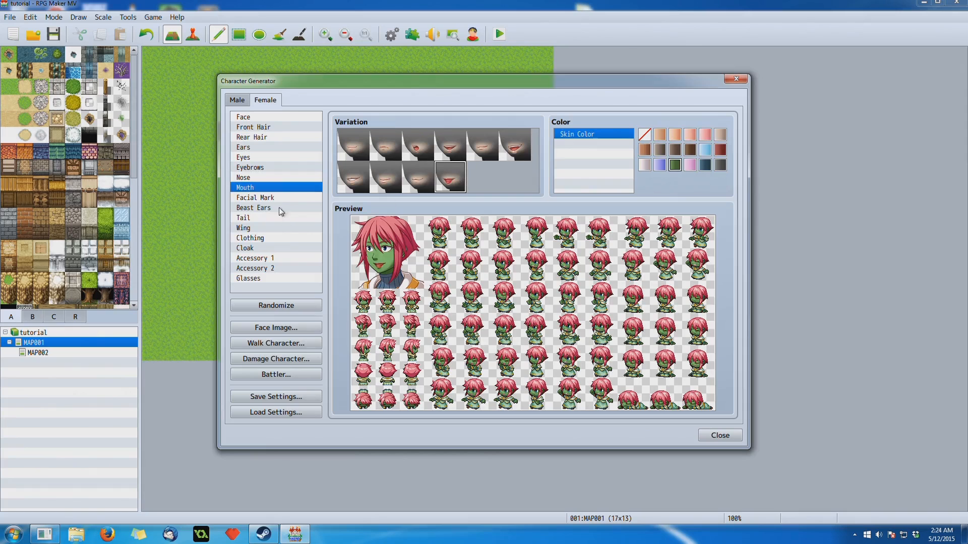
- Give the face the third facial mark variation and try the beast ears on the character
click(264, 197)
click(422, 144)
click(246, 209)
click(375, 143)
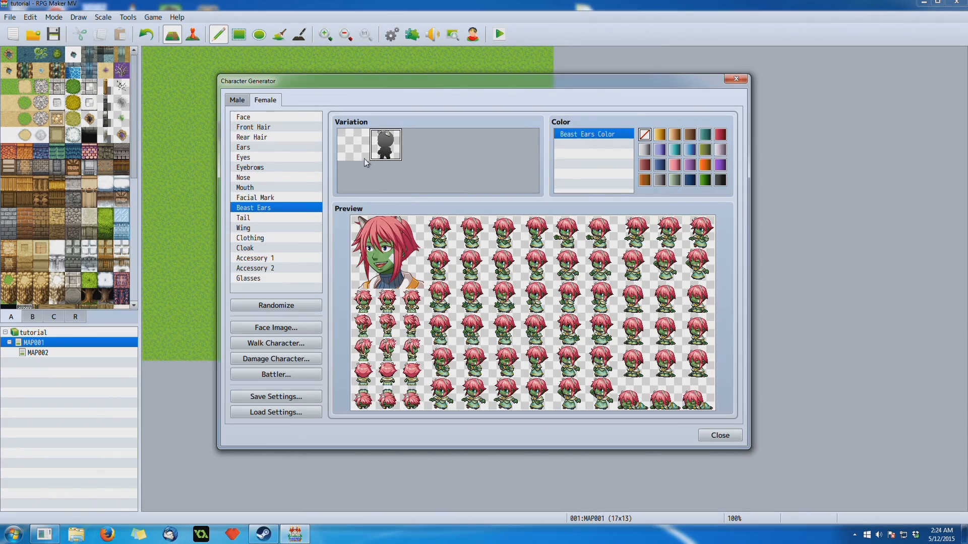
- Try the green brimmed hat and the second variation as Accessory 2, and set it back to the empty variation
click(273, 228)
click(268, 268)
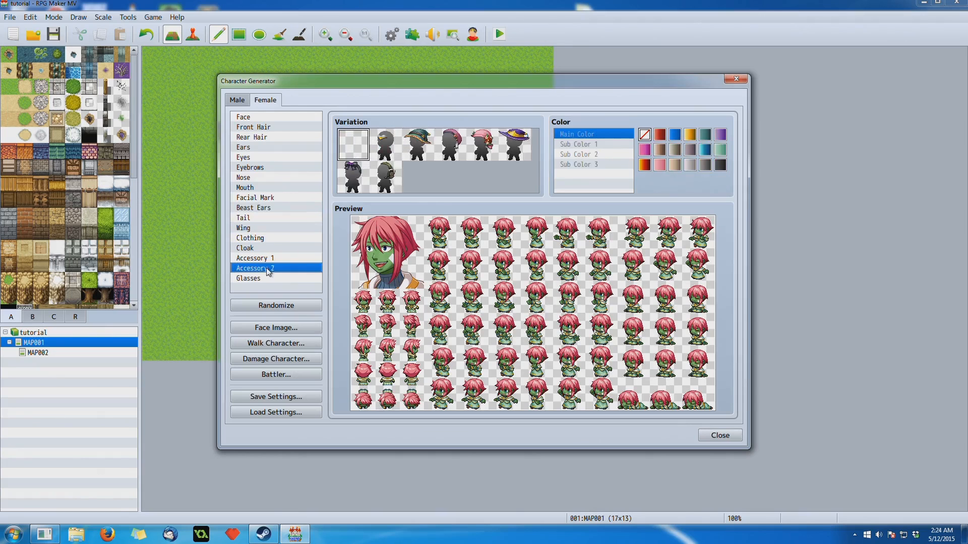
click(271, 258)
click(280, 268)
click(417, 154)
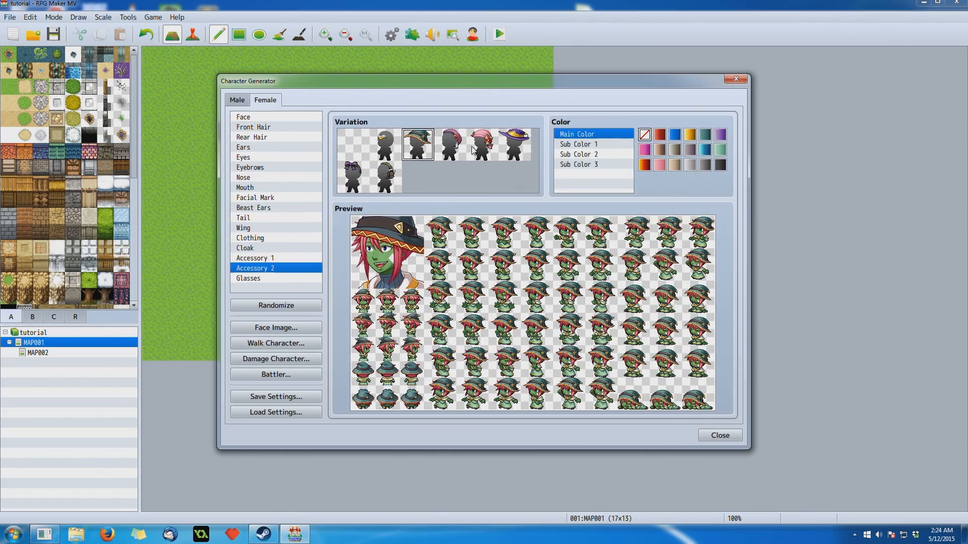
click(386, 146)
click(355, 146)
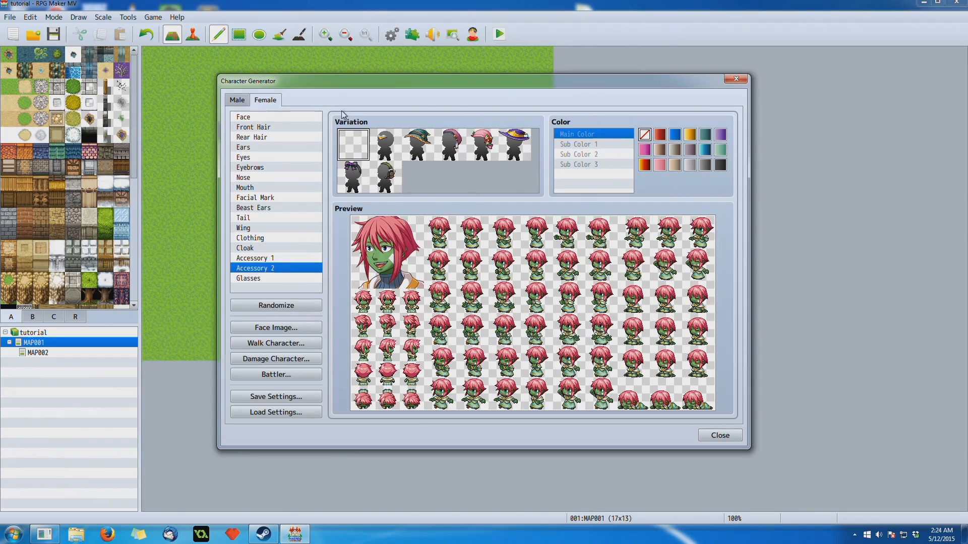
- Export the character's face image to the faces folder as dasdasdasd.png
click(294, 329)
drag(430, 163, 531, 96)
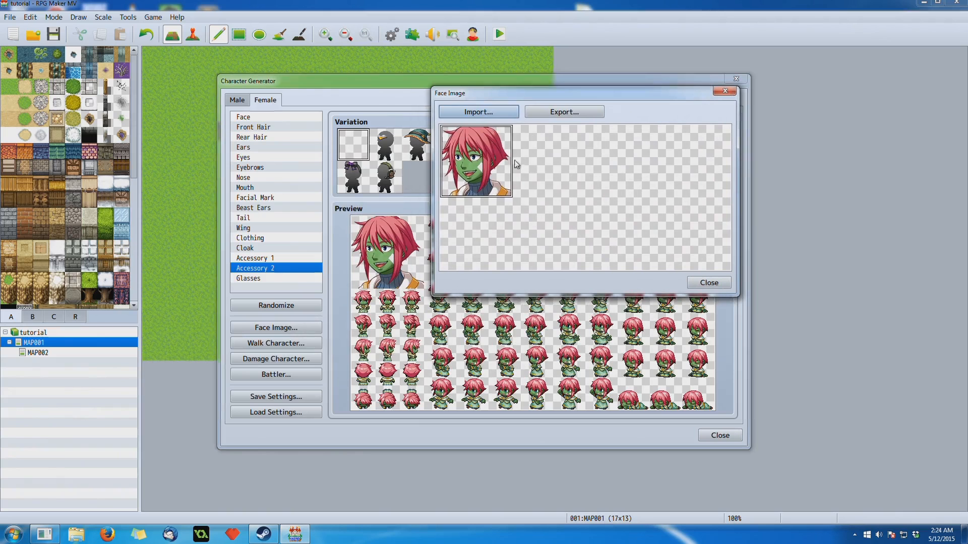
click(553, 115)
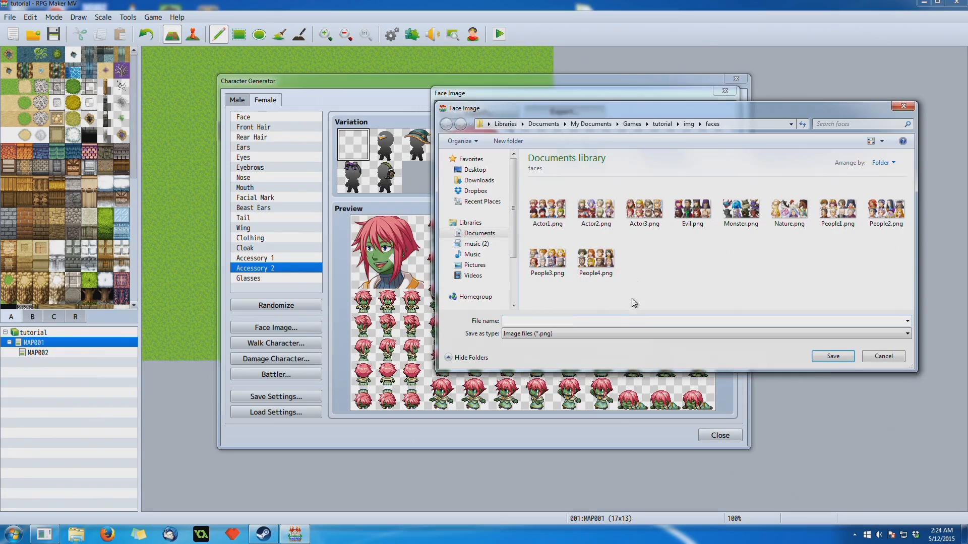
text(asdasdasd)
click(832, 355)
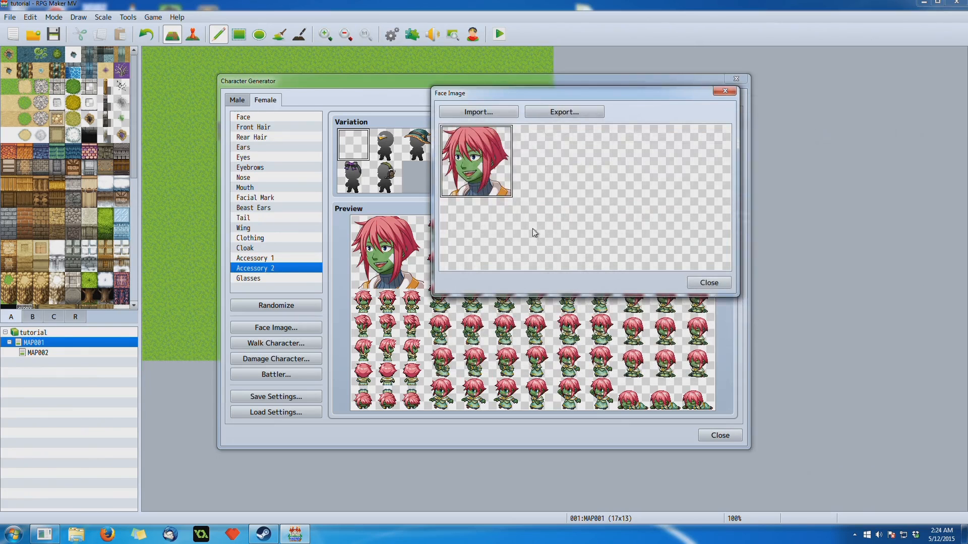
click(709, 282)
- Look at the generated walk character and damage character sprites without exporting them
click(276, 343)
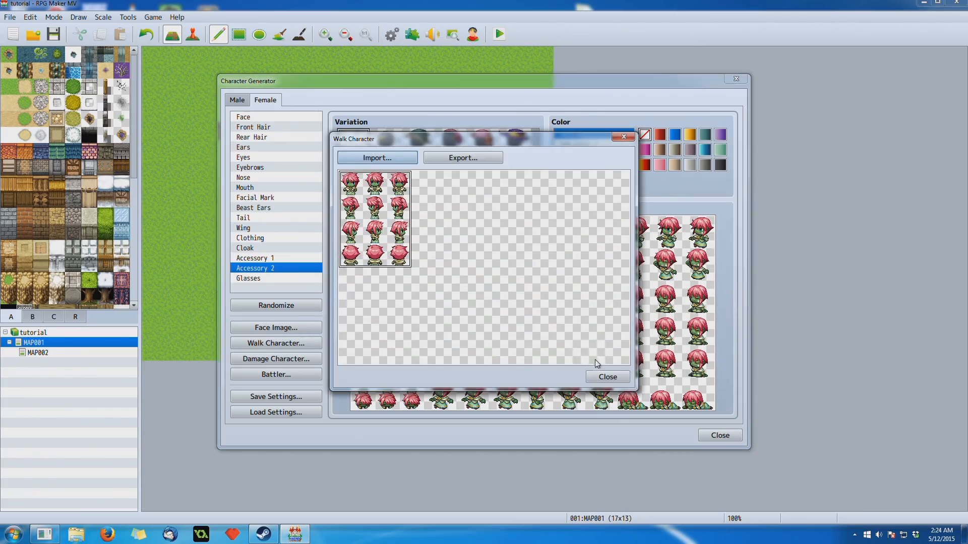
click(609, 379)
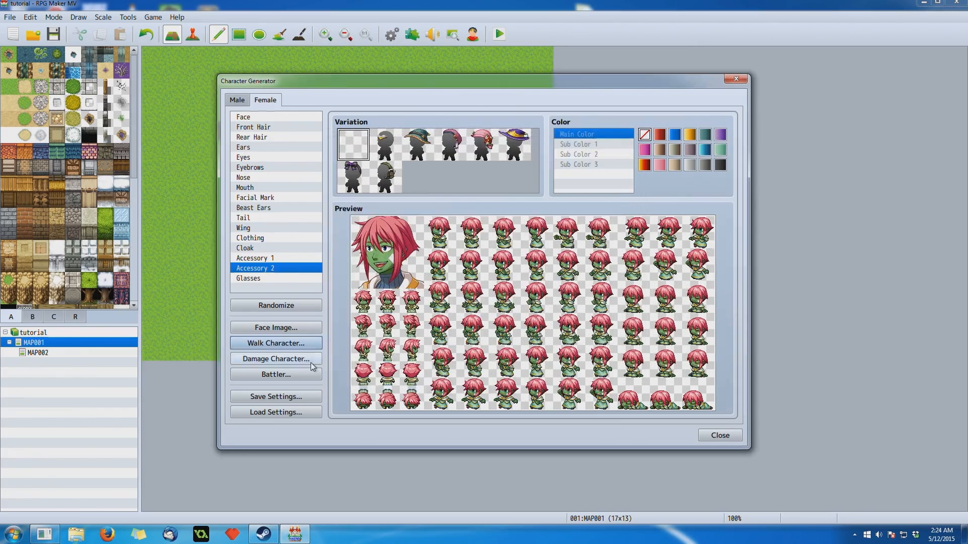
click(311, 360)
click(605, 375)
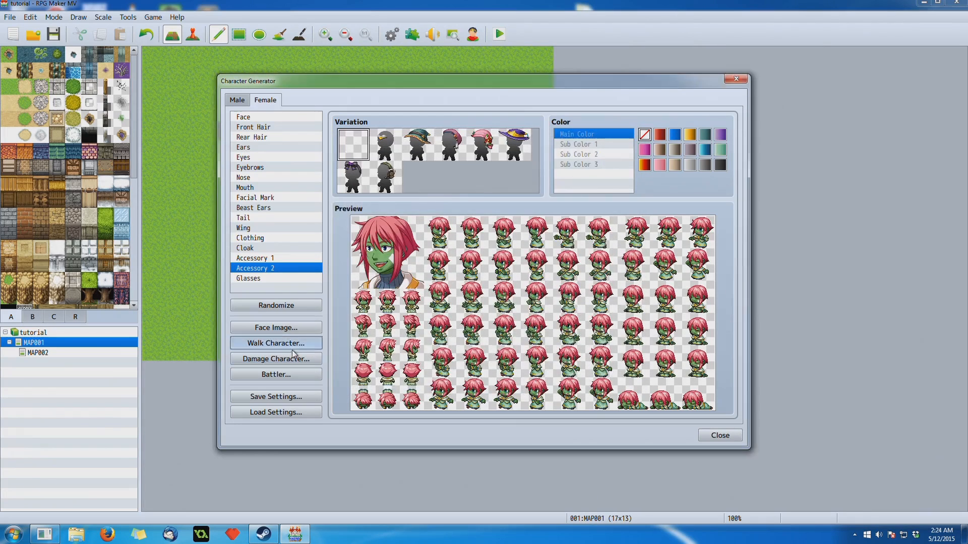
- Export the walk character sprites to the characters folder with the file name asdada
click(277, 343)
click(459, 160)
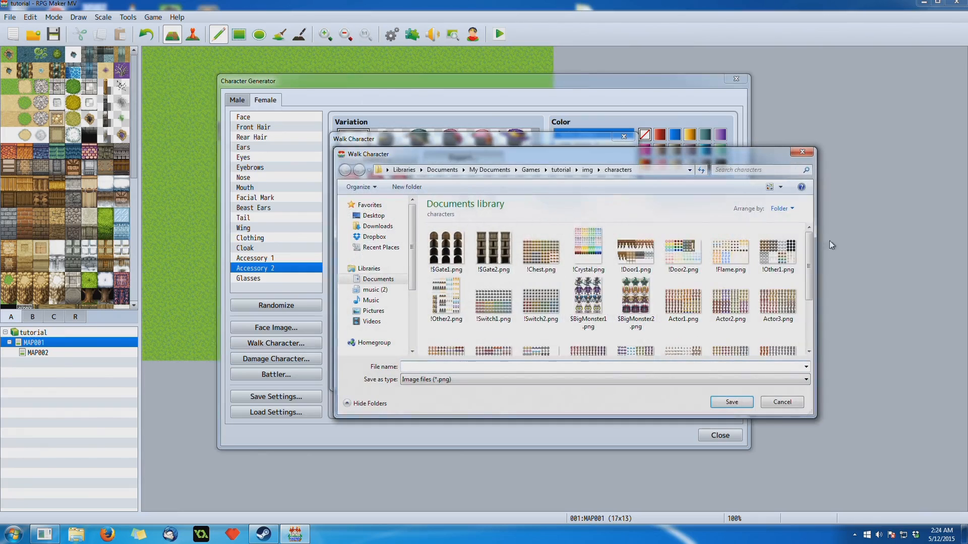
drag(810, 249, 809, 298)
text(asdada)
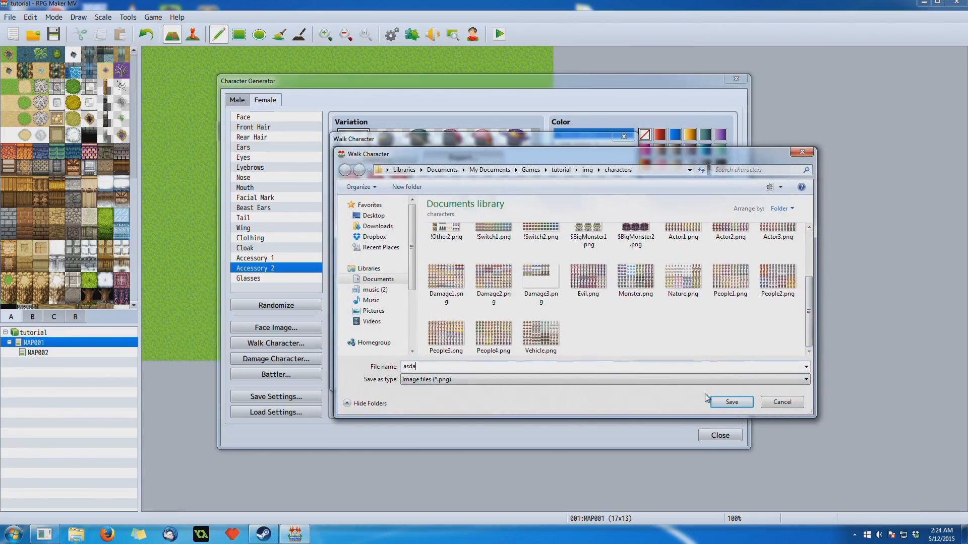
click(734, 402)
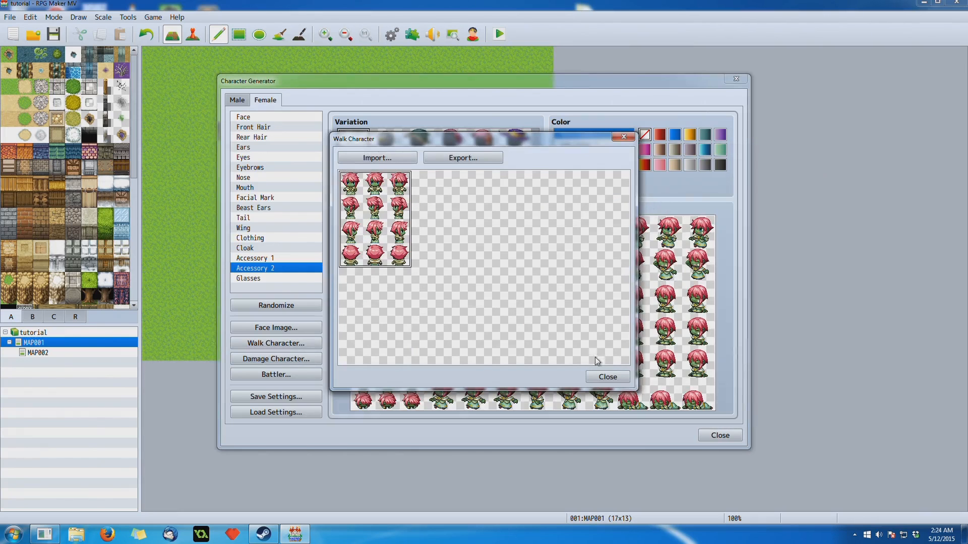
click(608, 377)
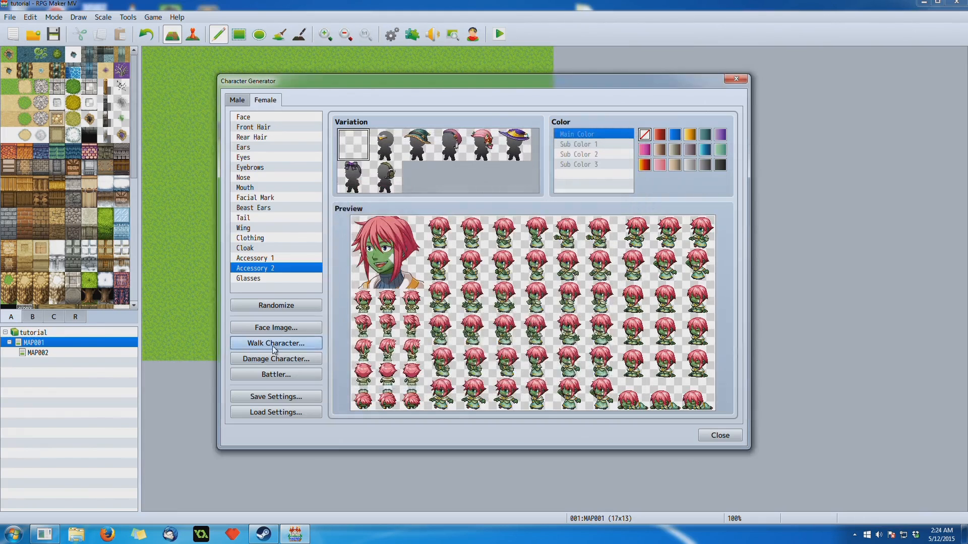
- Export the damage character sprites to the characters folder with the file name asdasdasd
click(276, 359)
click(454, 158)
text(asdasdasd)
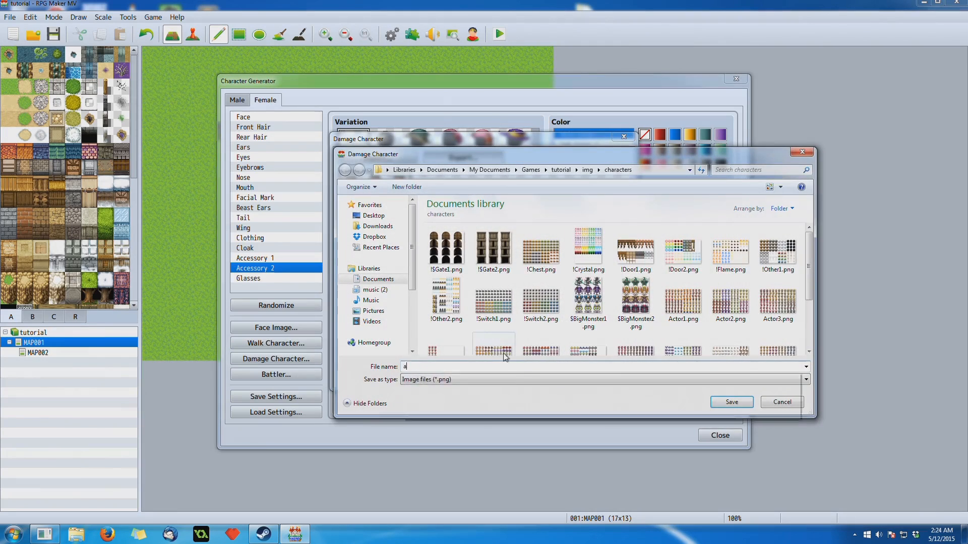
key(Return)
click(607, 377)
- Export the battler sprites with the file name sadasdasd
click(276, 374)
click(472, 159)
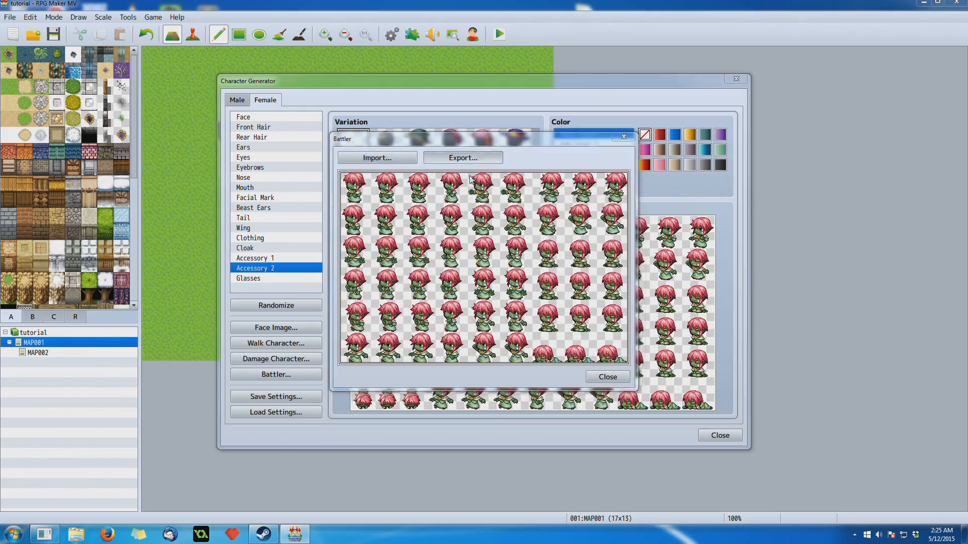
text(sadasdasd)
click(730, 402)
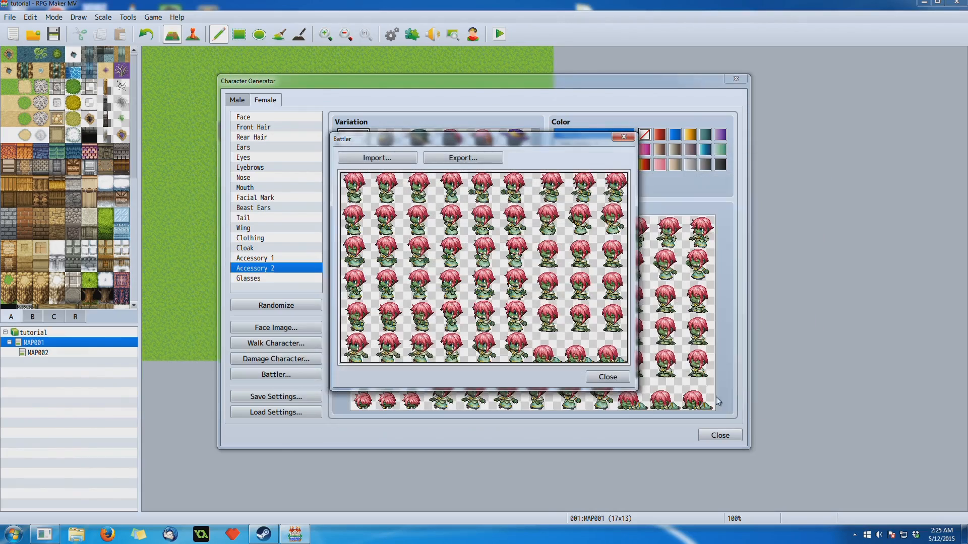
click(607, 378)
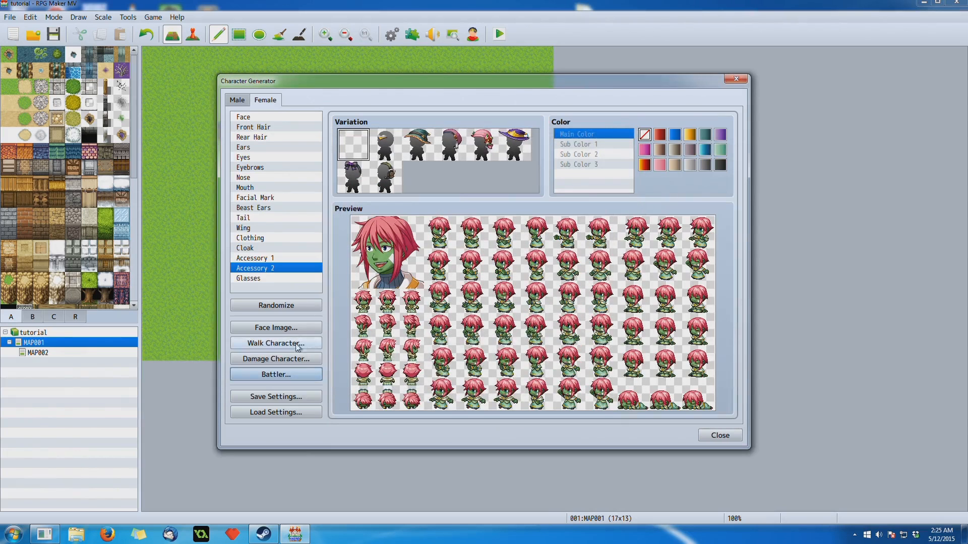
- Review the facial features and set the mouth to the third variation in the first row
click(259, 156)
click(262, 147)
click(256, 167)
click(253, 178)
click(252, 188)
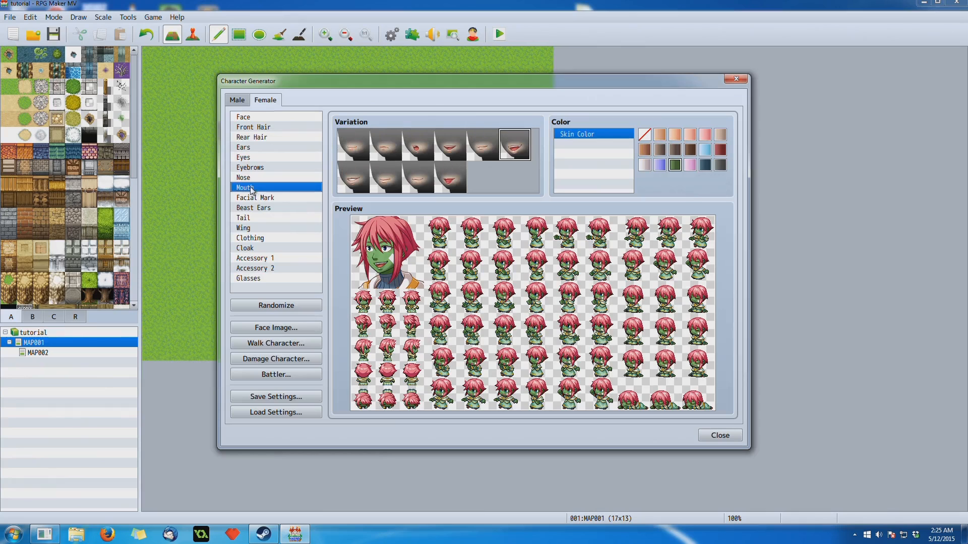
click(418, 146)
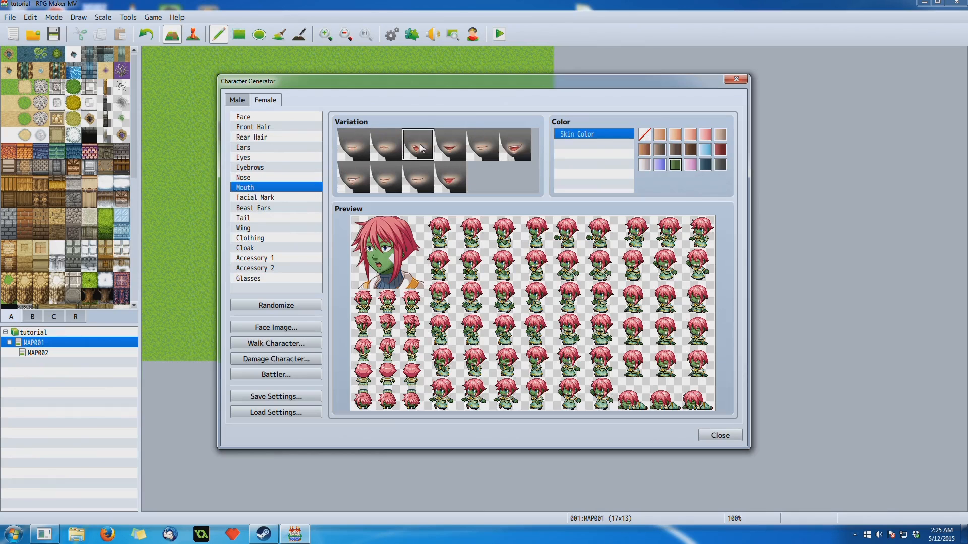
- Import the existing face sheet dasdasdasd.png and place the new expression in the second slot of its top row
click(278, 328)
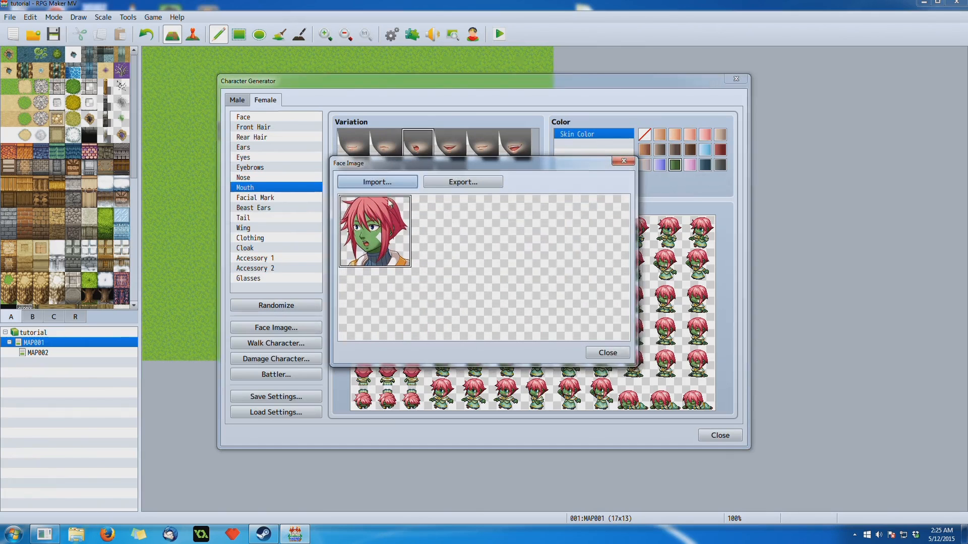
click(386, 181)
click(599, 288)
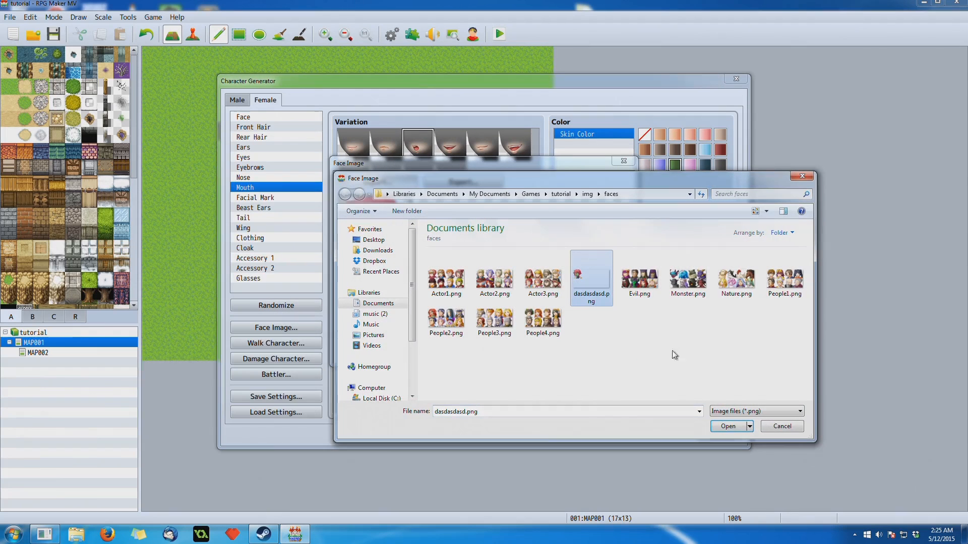
click(727, 427)
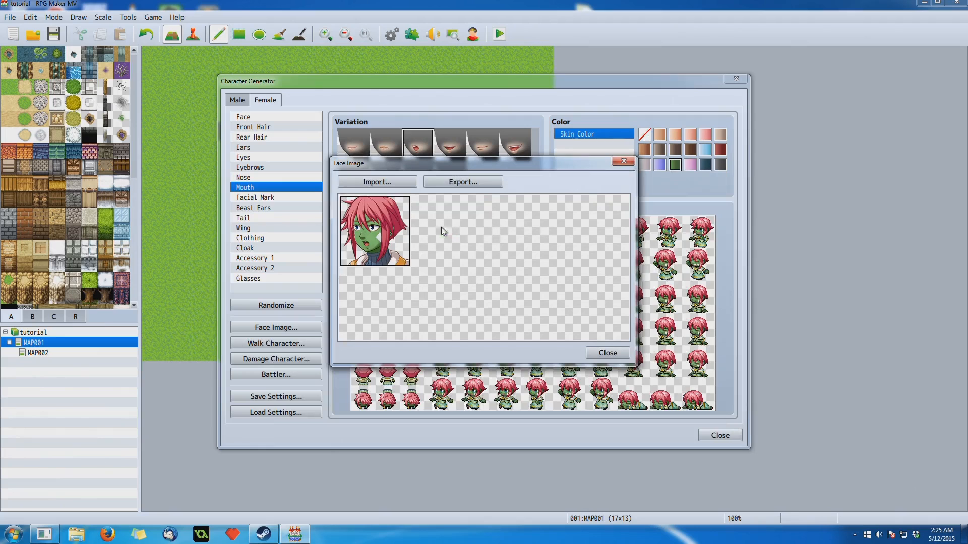
click(441, 231)
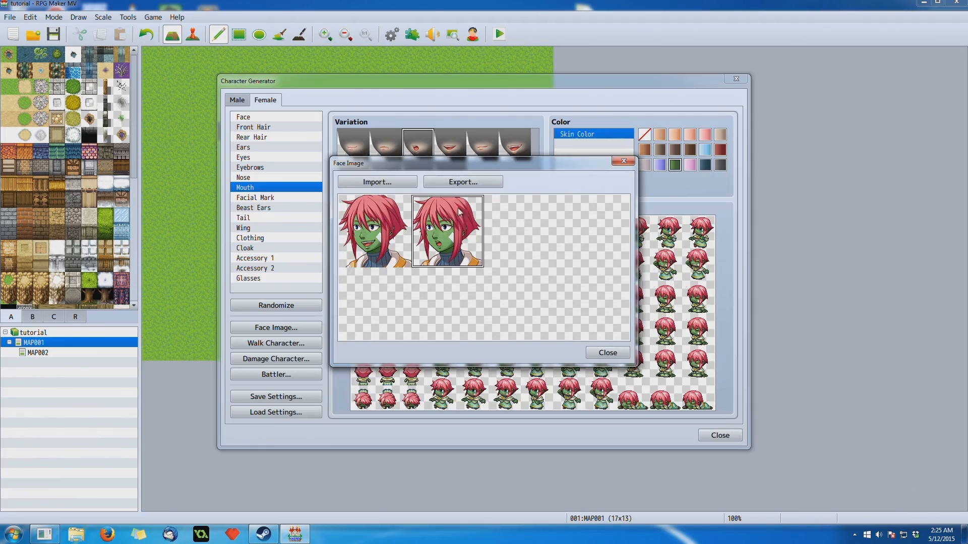
- Export the combined face sheet over dasdasdasd.png in the faces folder and close the Character Generator
click(463, 182)
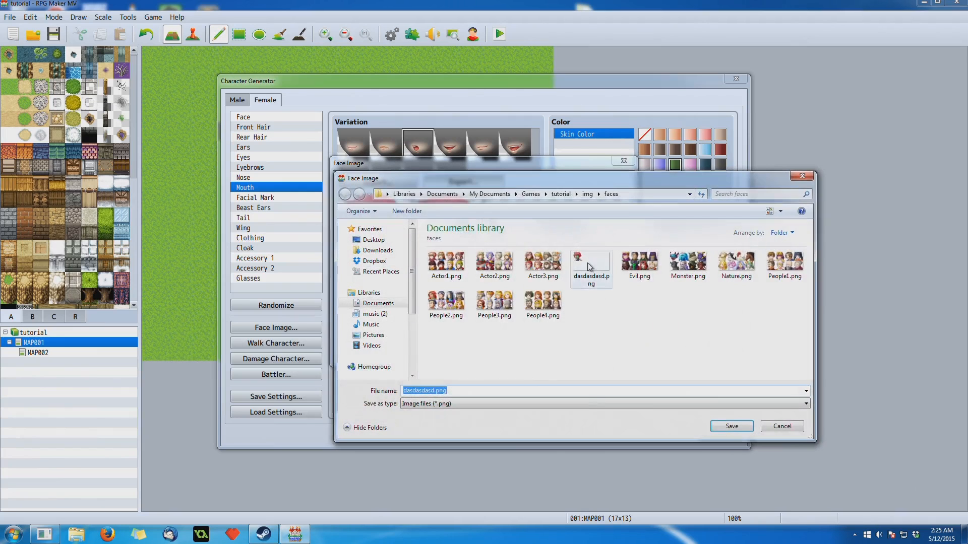
click(731, 427)
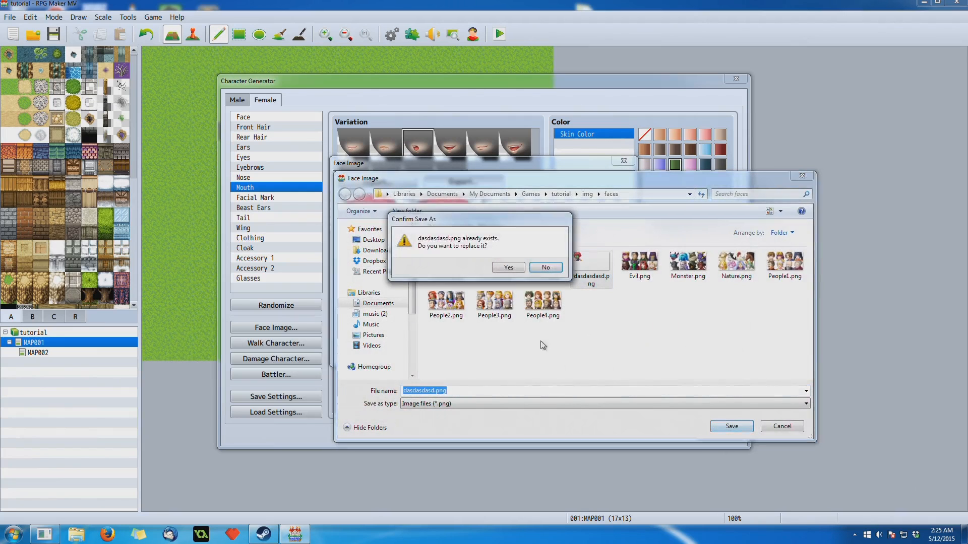
click(508, 268)
click(608, 352)
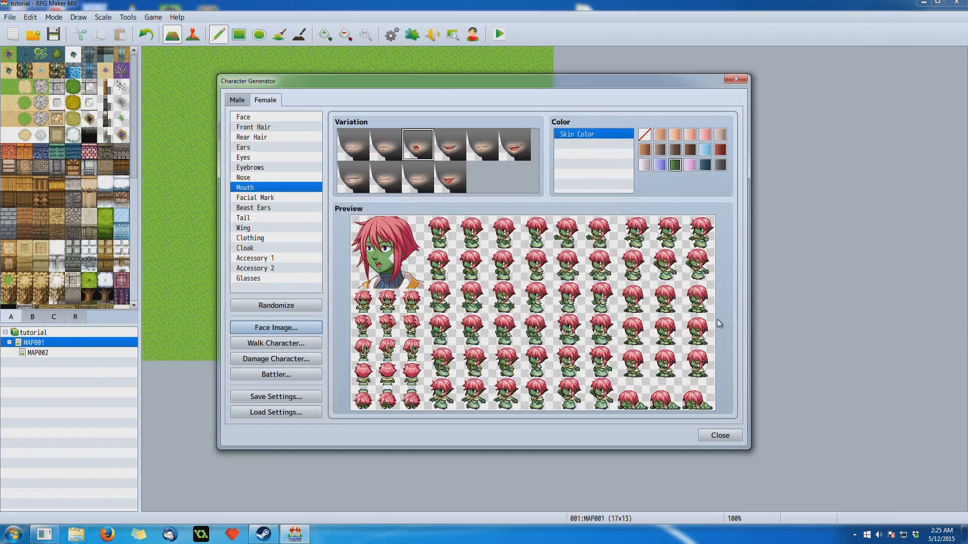
click(719, 436)
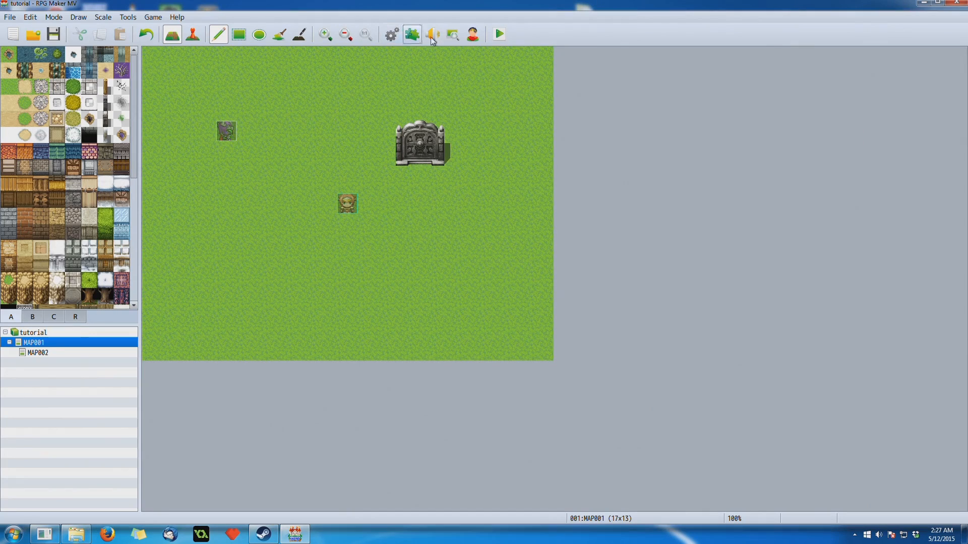
- Reopen the Character Generator and look through the male facial part categories, including the eyebrow and eye variations
click(472, 34)
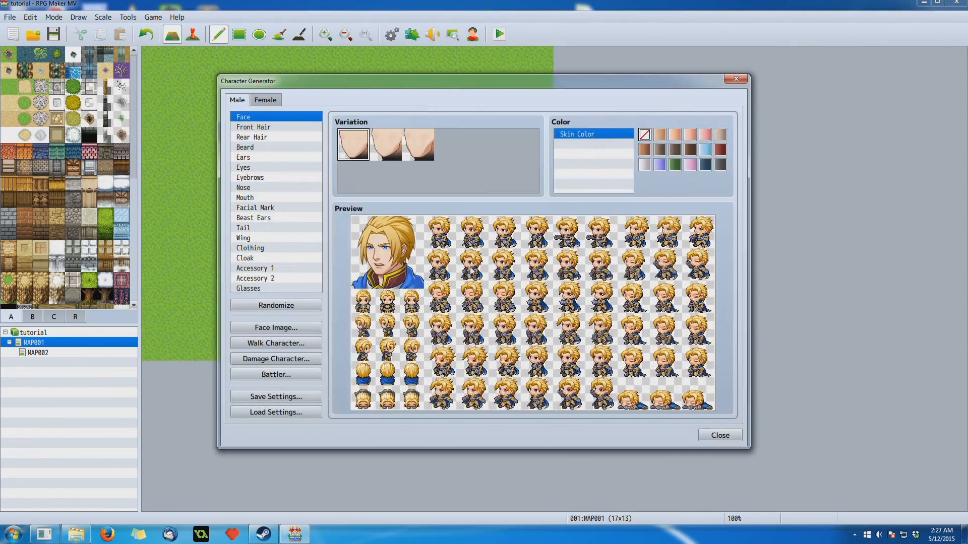
click(270, 208)
click(278, 197)
click(274, 168)
click(263, 187)
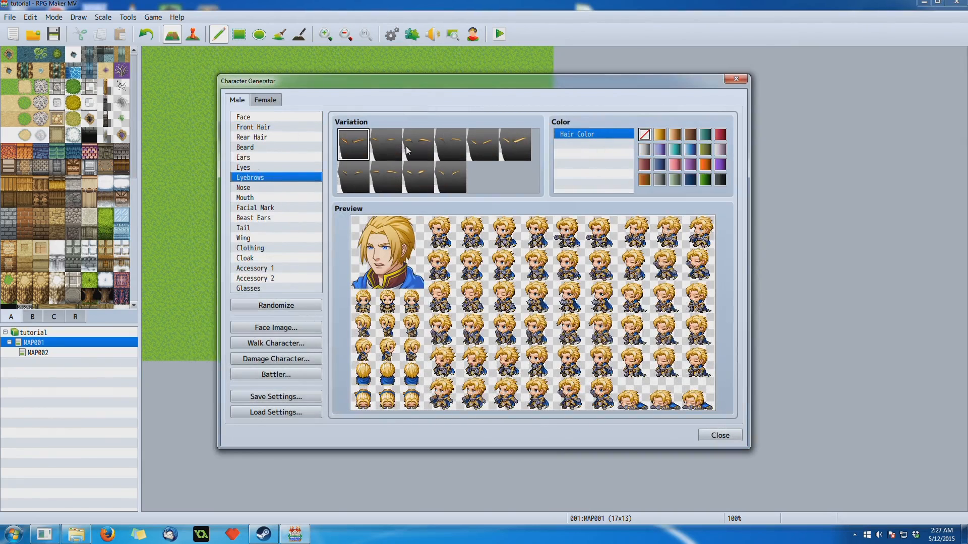
click(257, 168)
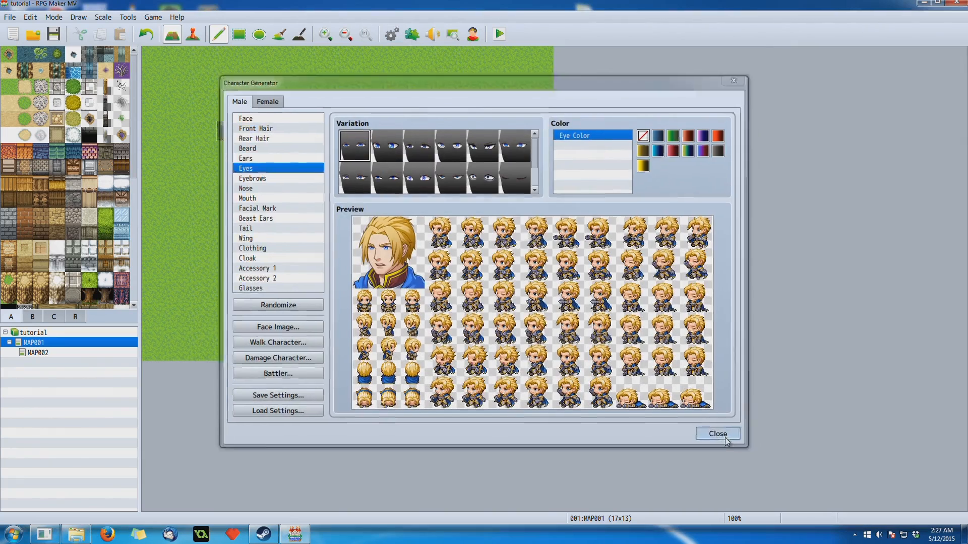
click(722, 435)
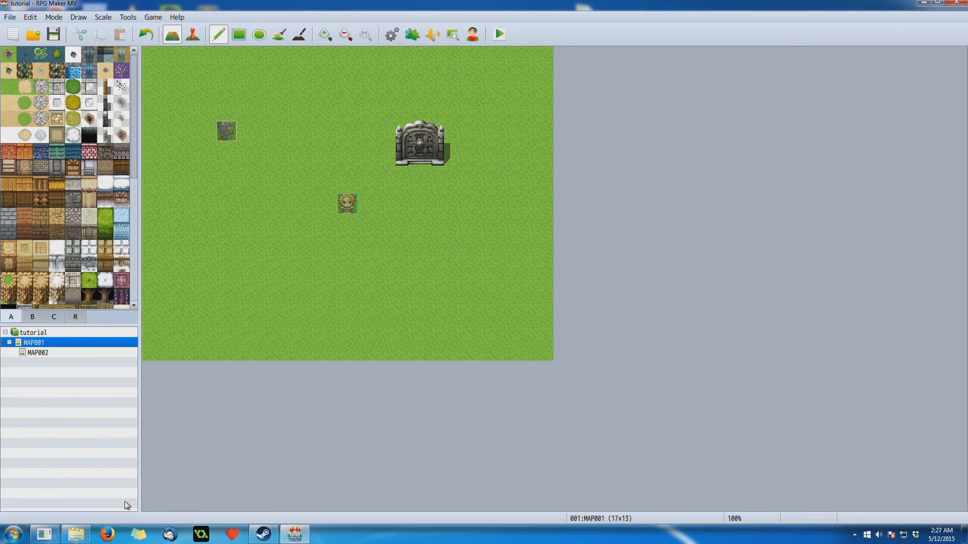
- Switch to Windows Explorer and examine the male face part images in the RPGMV Generator folder under Face
click(76, 534)
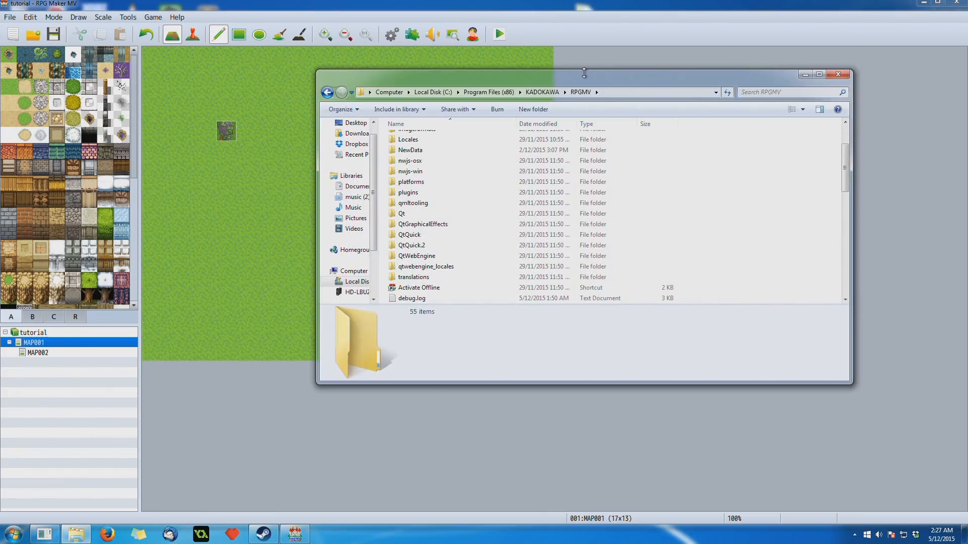
scroll(483, 171, down, 2)
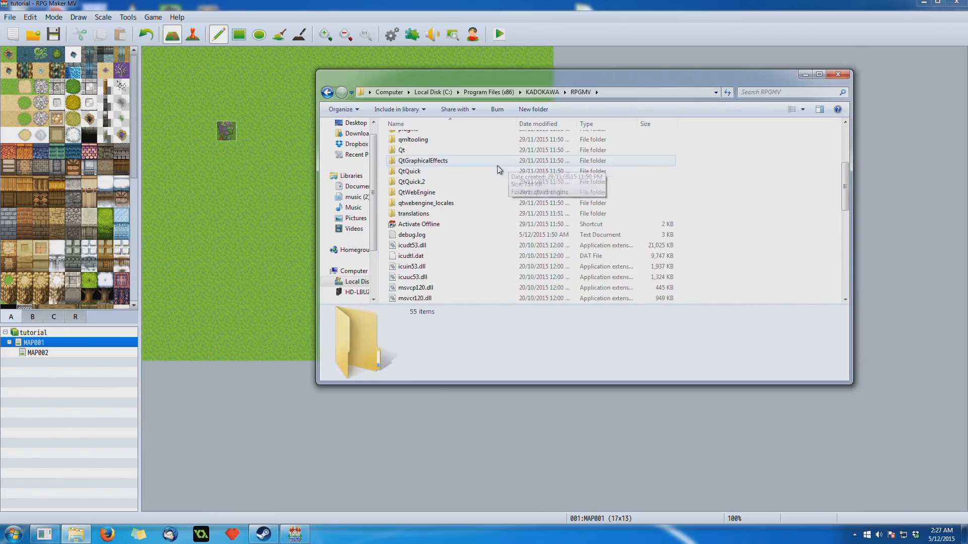
scroll(483, 171, up, 2)
scroll(482, 169, up, 3)
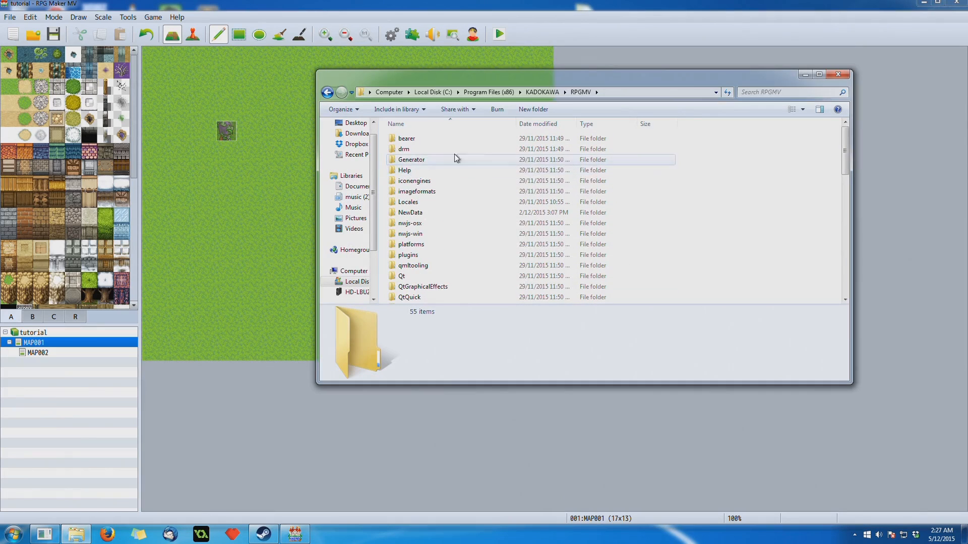
double_click(439, 159)
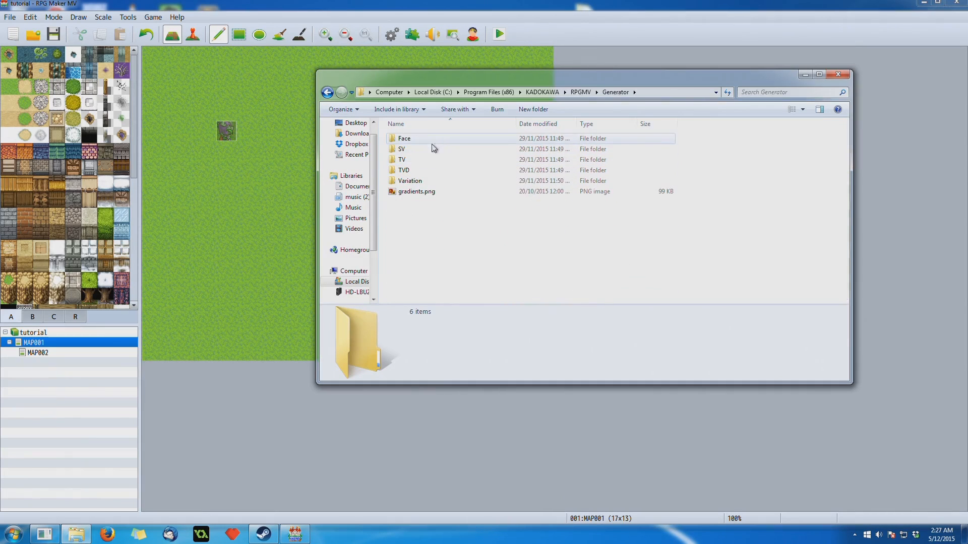
double_click(424, 139)
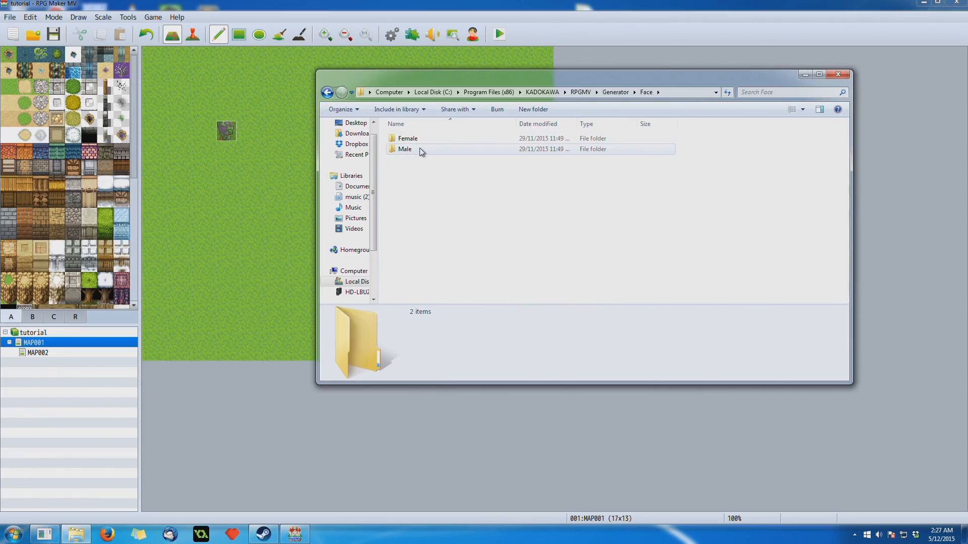
double_click(419, 148)
scroll(539, 171, down, 10)
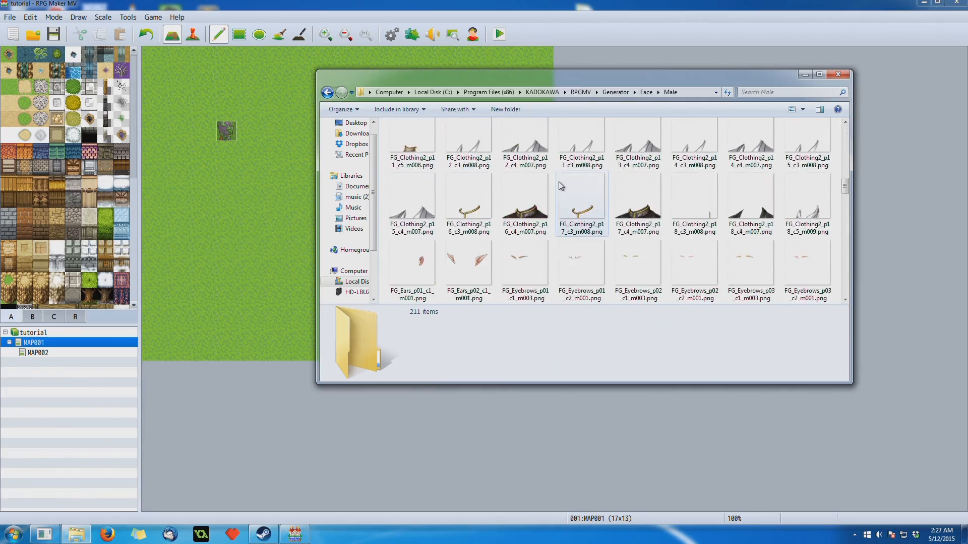
scroll(560, 186, up, 10)
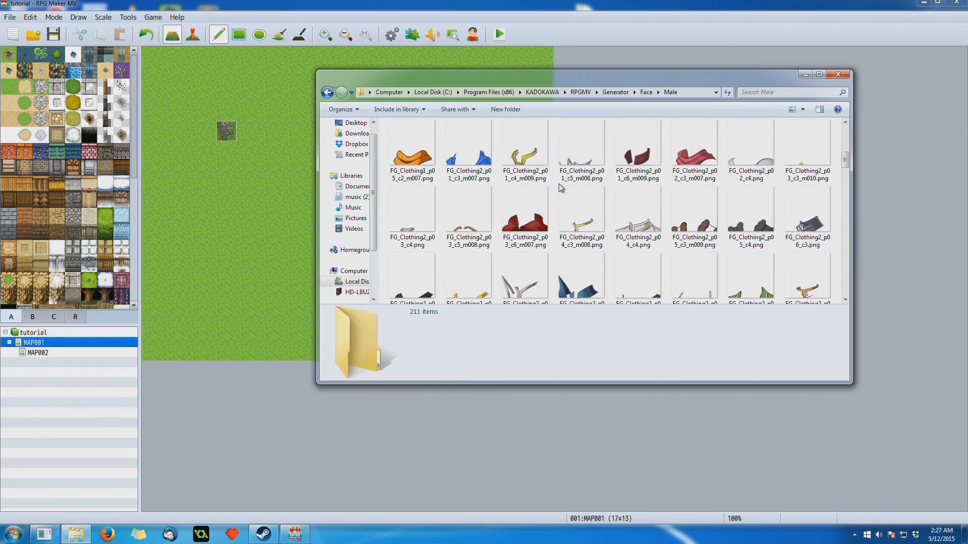
scroll(562, 185, up, 5)
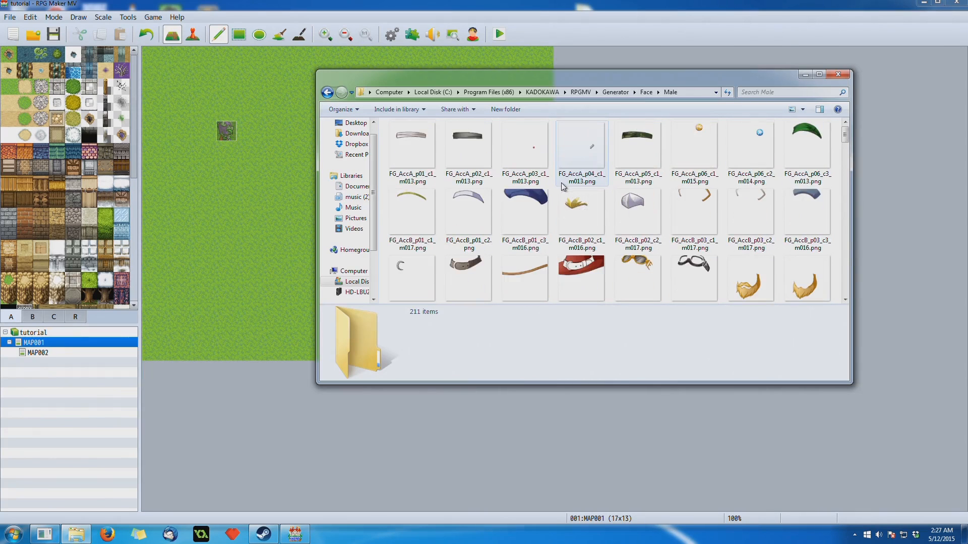
- Examine the male walking sprite parts in the Generator's TV folder, and close the Explorer window
click(327, 92)
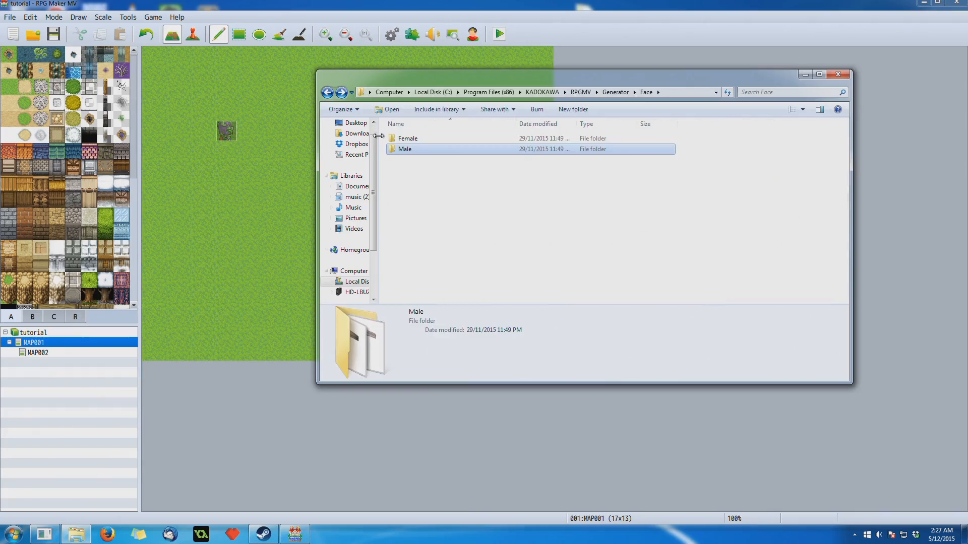
click(327, 92)
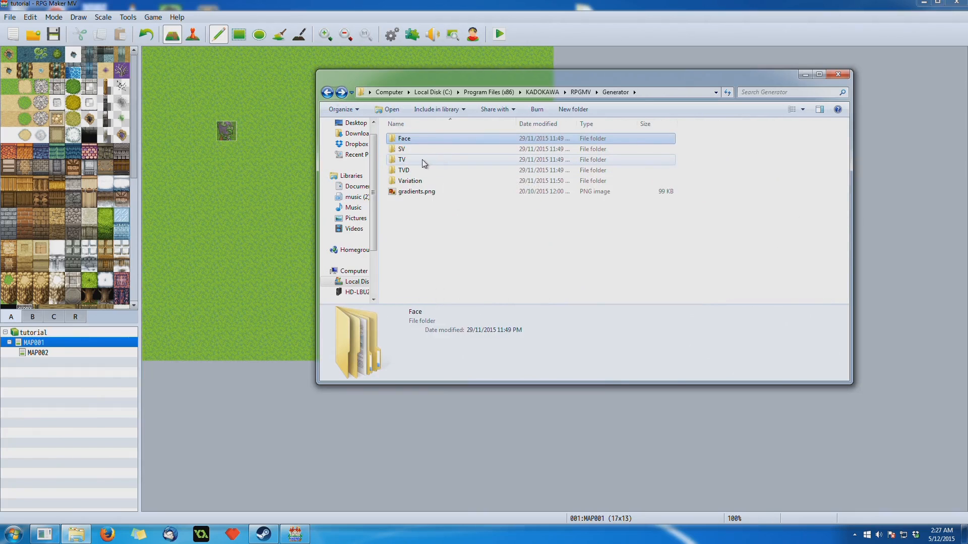
double_click(421, 159)
double_click(426, 151)
scroll(514, 206, down, 15)
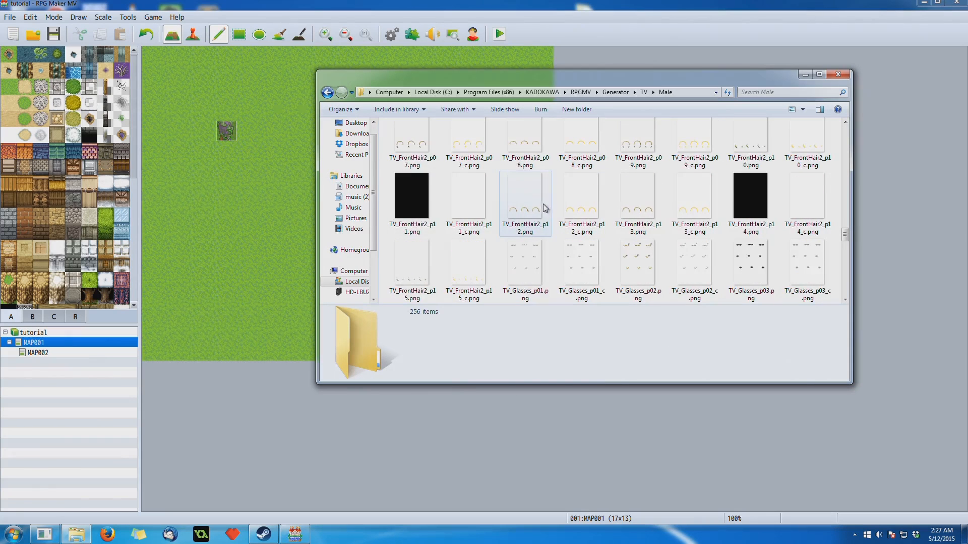
scroll(545, 208, up, 15)
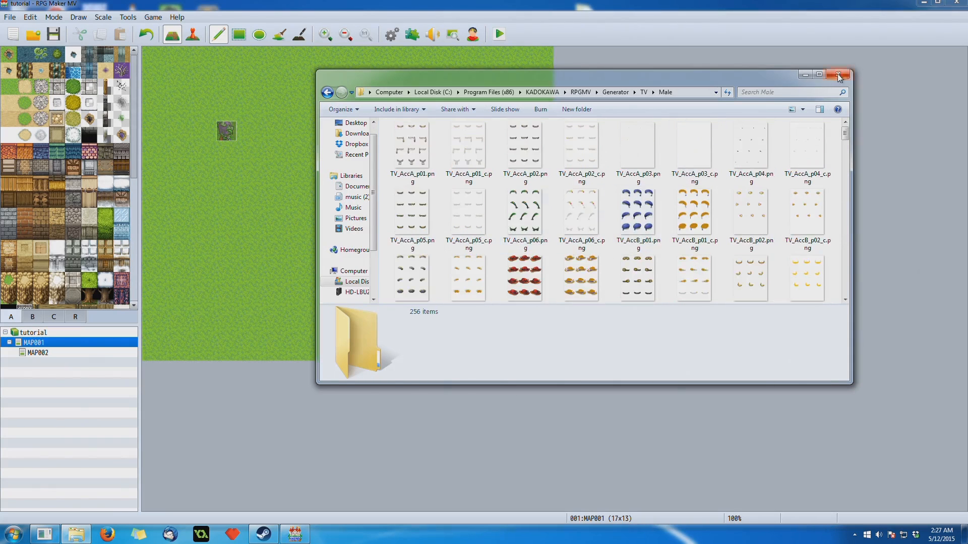
click(838, 75)
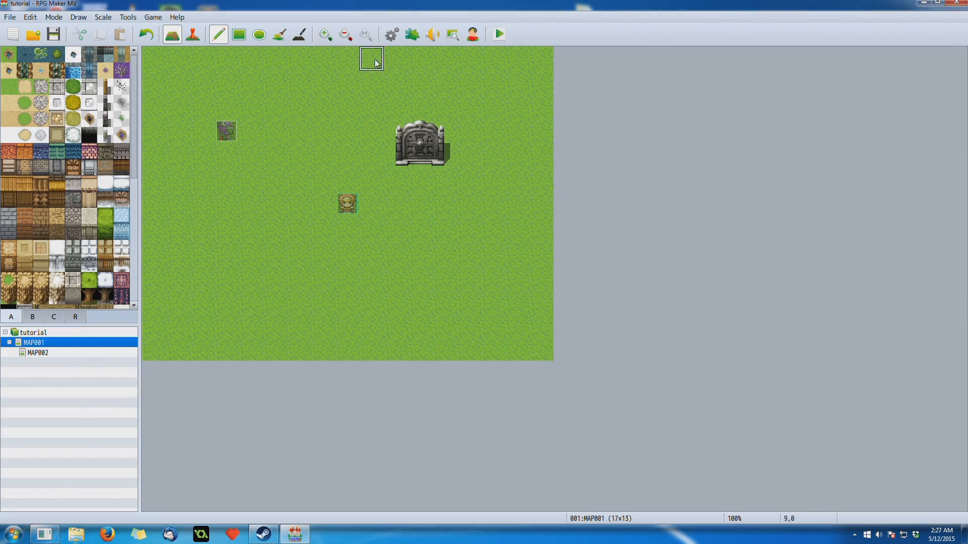
- In the database, set the fifth actor's face to the first expression in the dasdasdasd face sheet
click(392, 34)
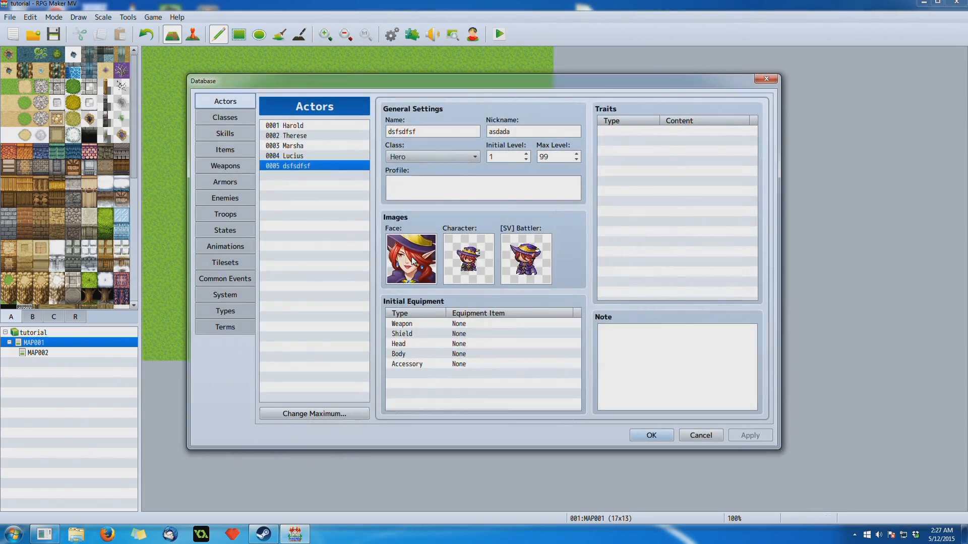
double_click(412, 261)
click(324, 265)
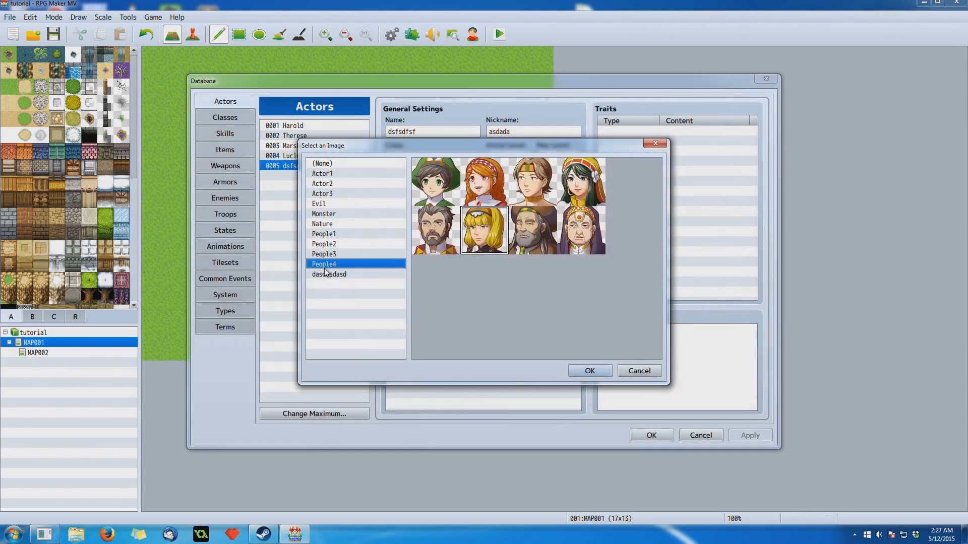
click(323, 273)
click(443, 179)
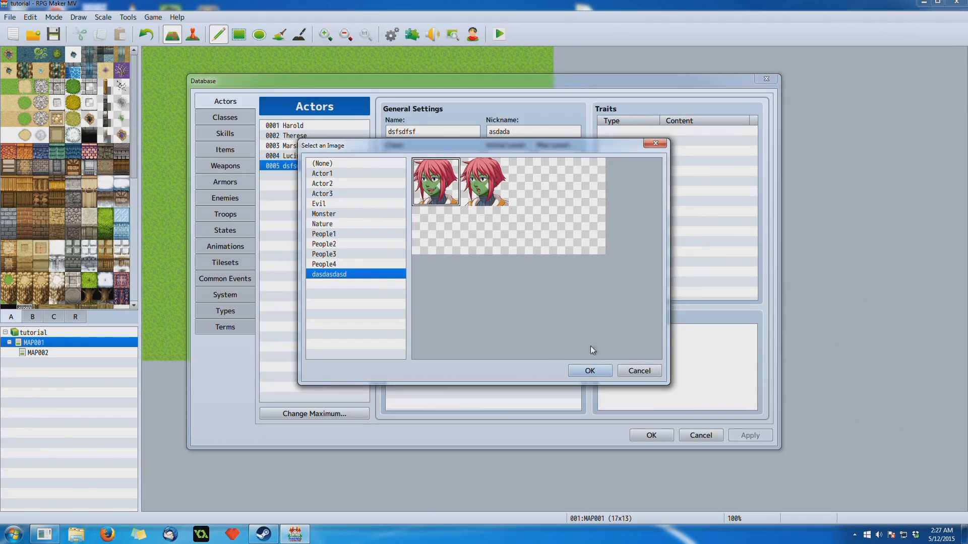
click(592, 367)
- Set the fifth actor's character image to the walking sprites from asdada
double_click(474, 259)
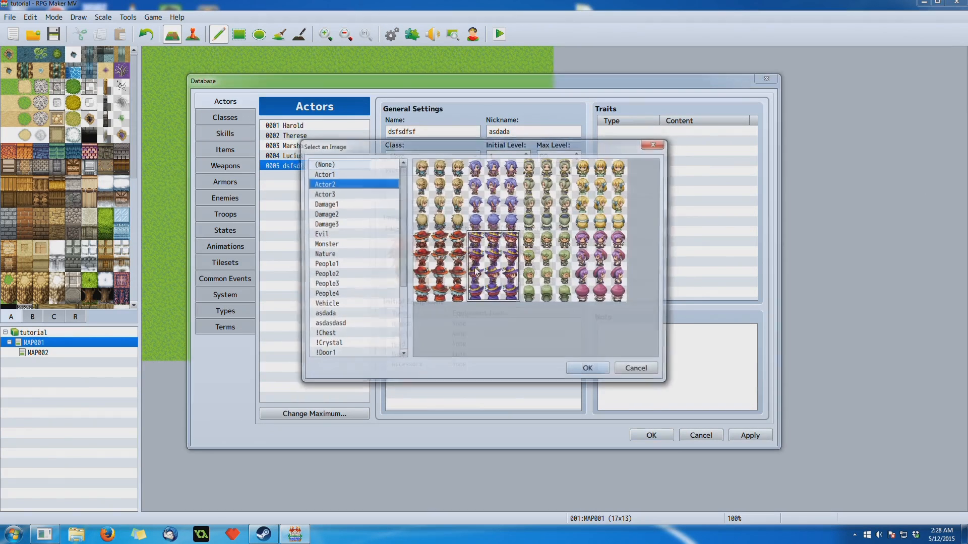
scroll(333, 348, down, 4)
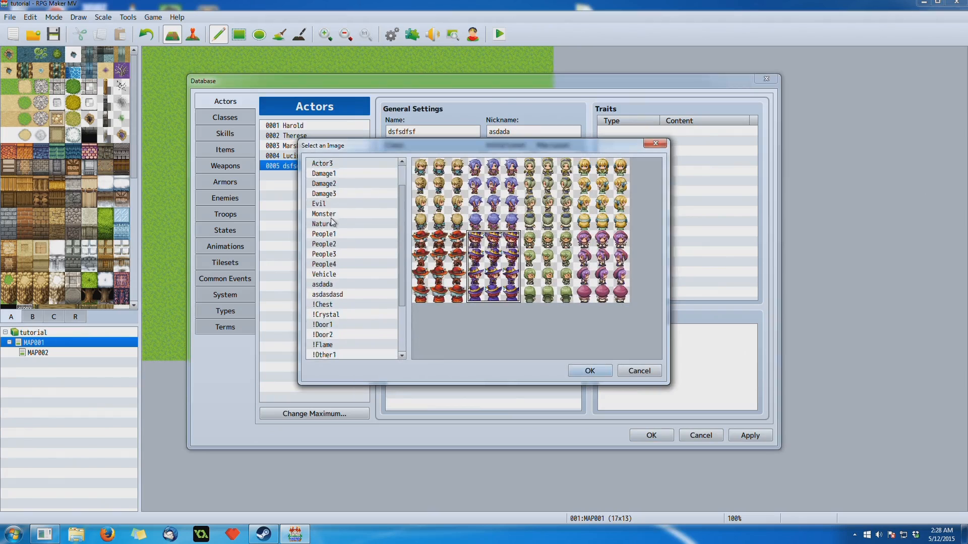
scroll(328, 333, up, 3)
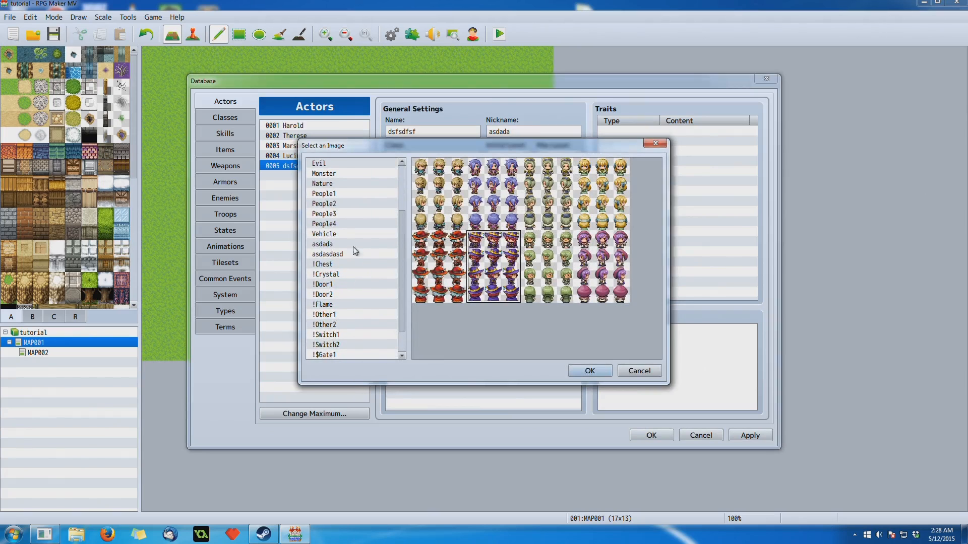
click(343, 255)
click(349, 244)
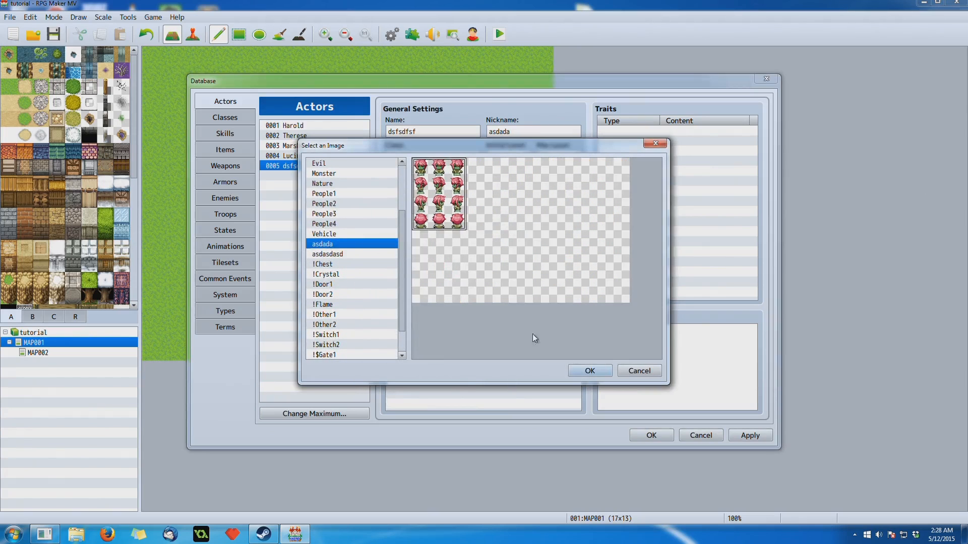
click(587, 376)
- Set the fifth actor's side-view battler to sadadasd, apply the changes and close the database
double_click(529, 273)
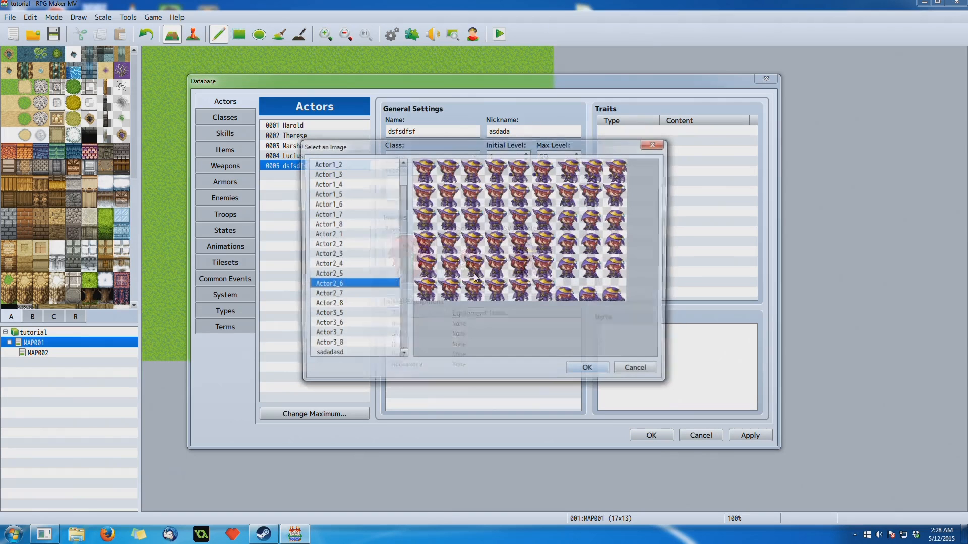
click(336, 354)
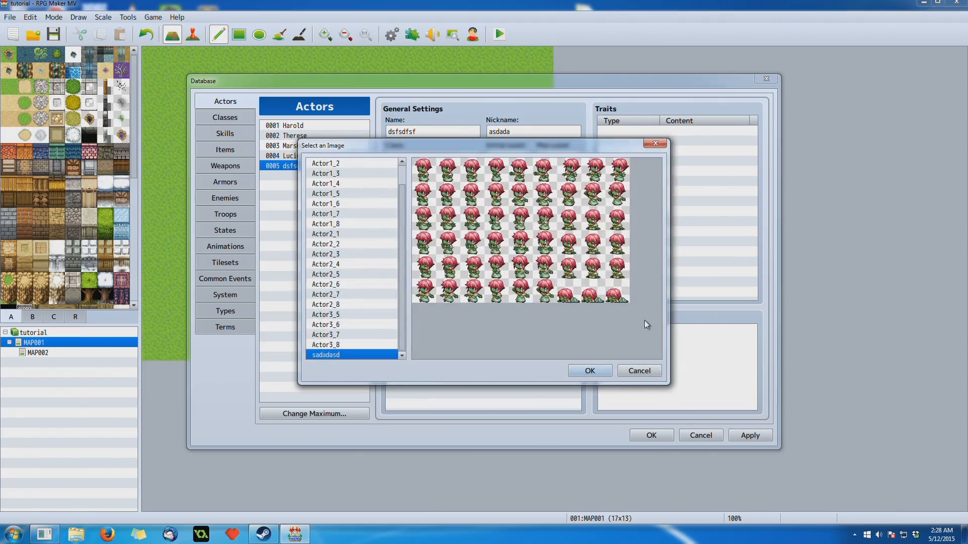
click(596, 371)
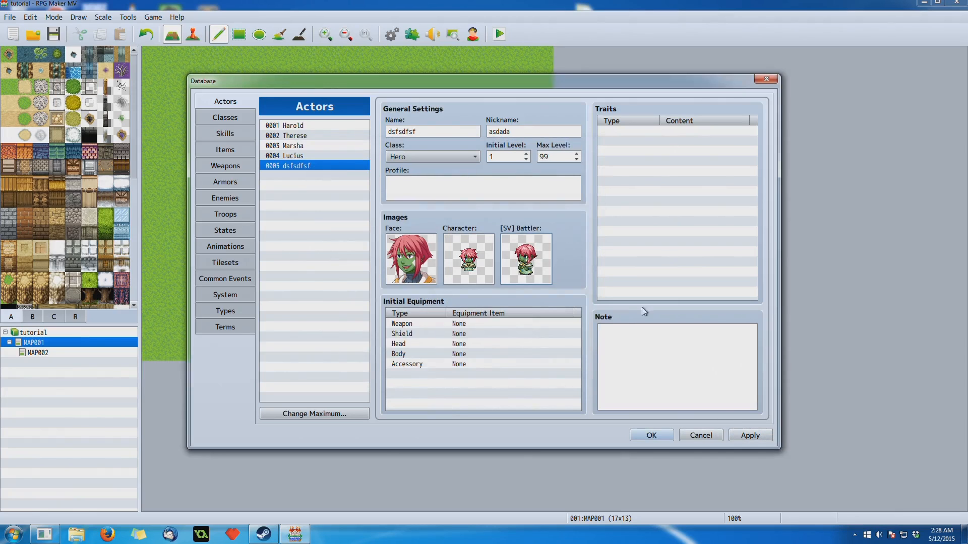
click(761, 443)
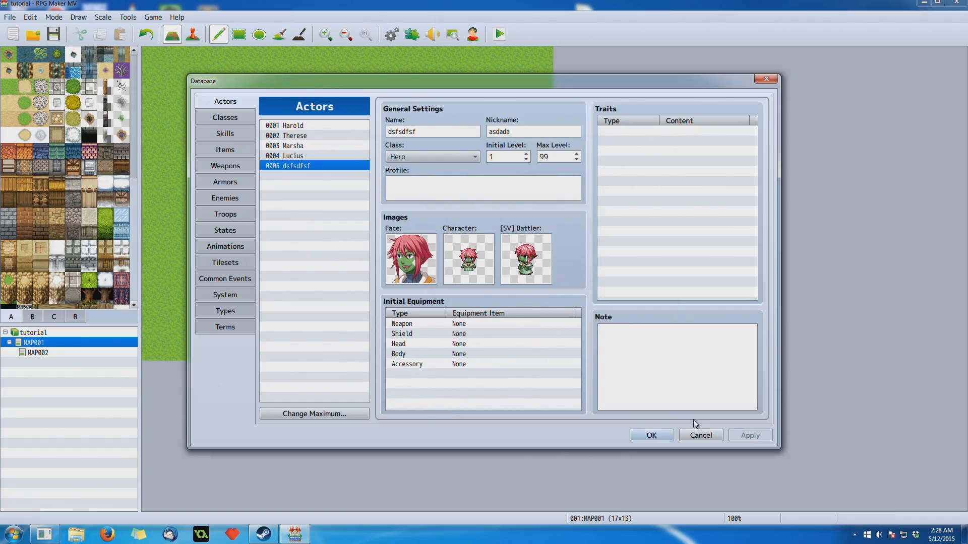
click(666, 435)
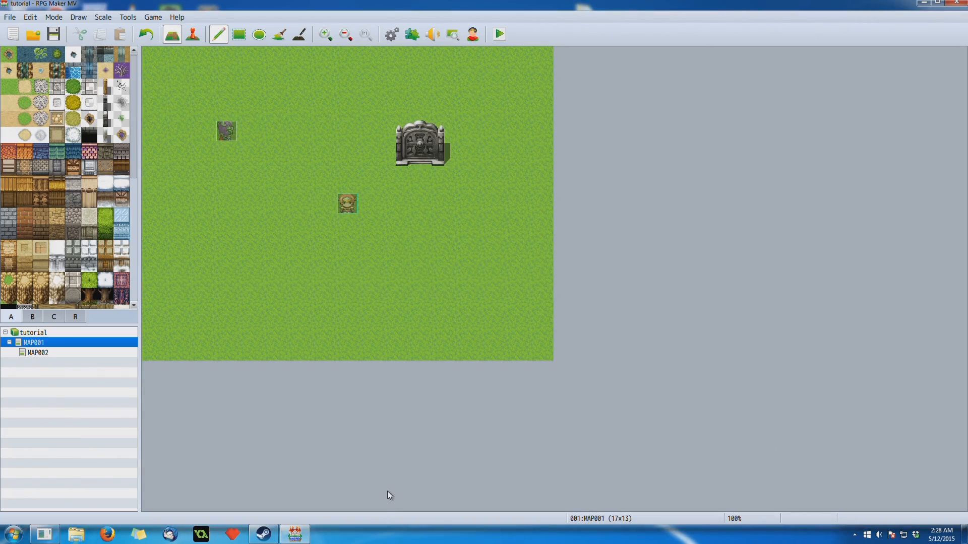
- Review the Hero class settings in the database and leave without making changes
click(392, 33)
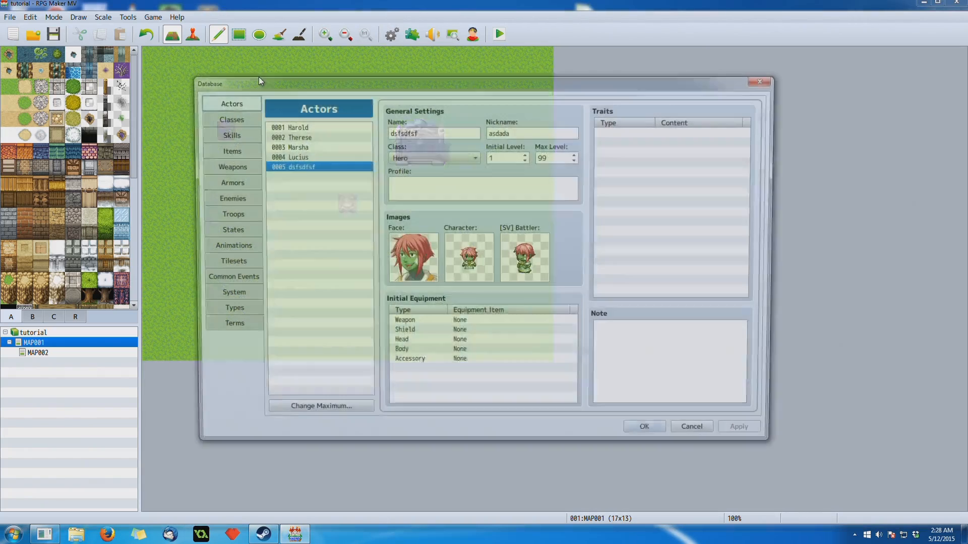
click(224, 118)
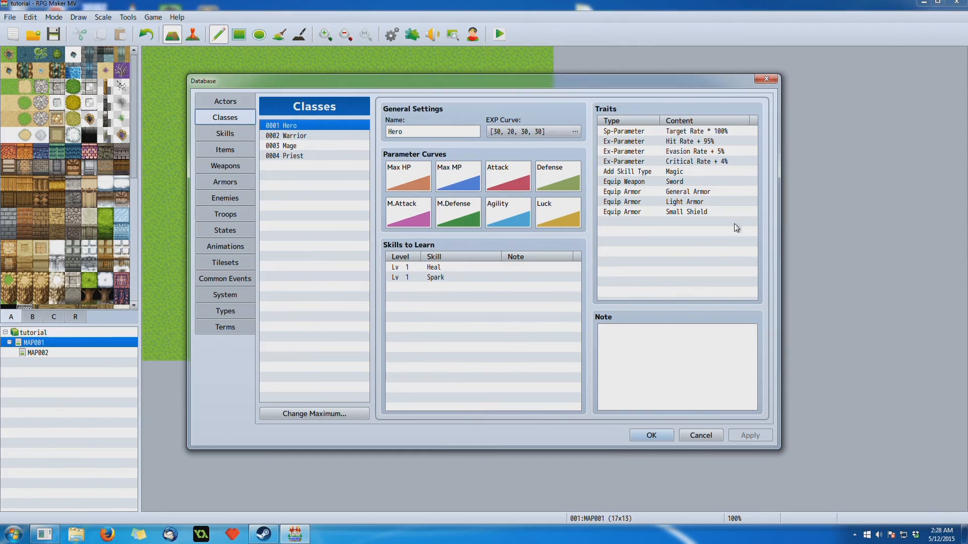
click(699, 435)
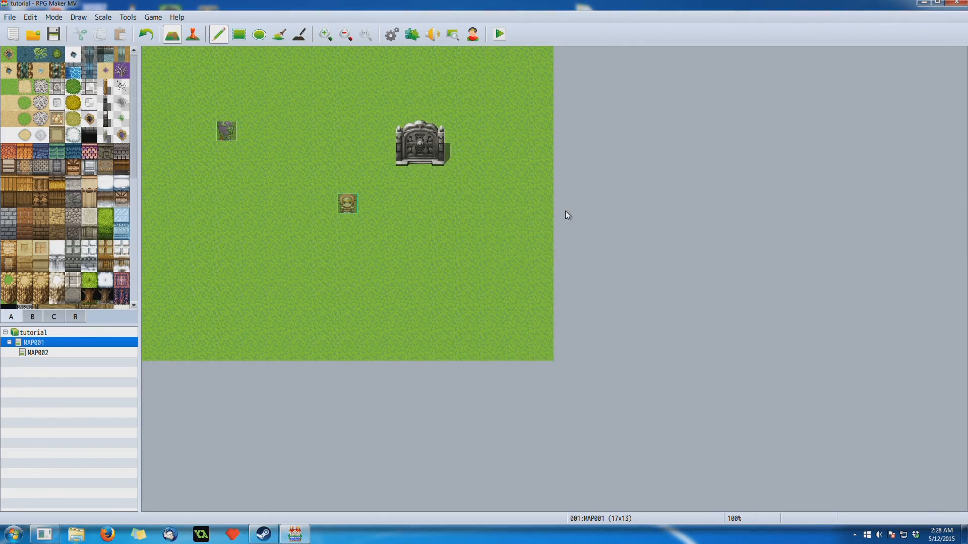